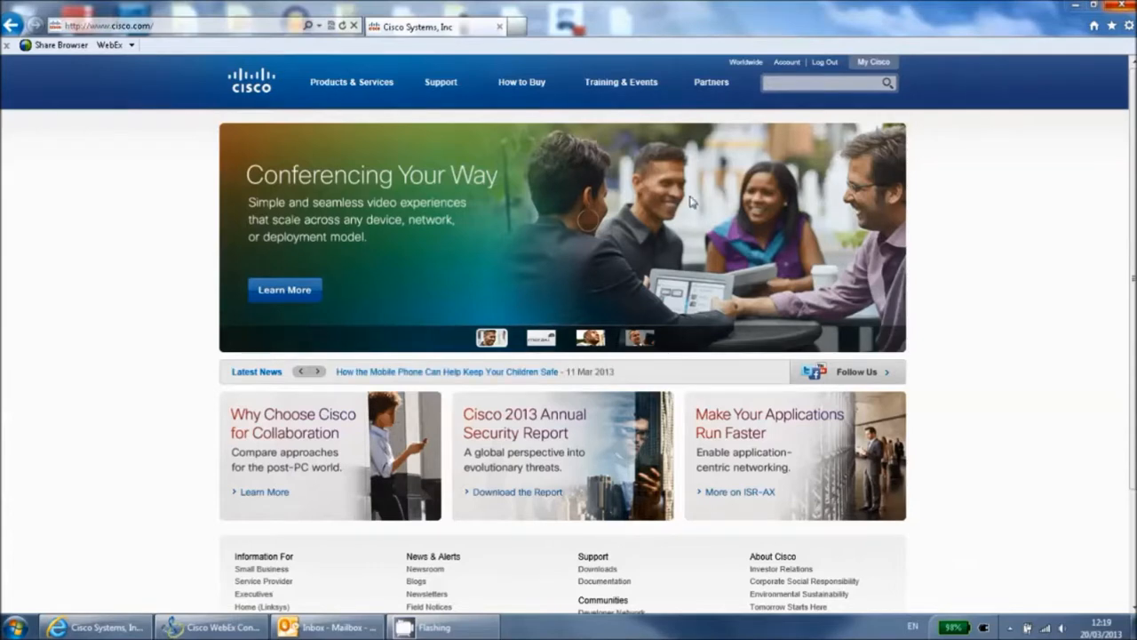
Open the Support Case Manager from the complete list of Cisco support tools and start a new case
{"action": "left_click", "coordinate": [441, 87]}
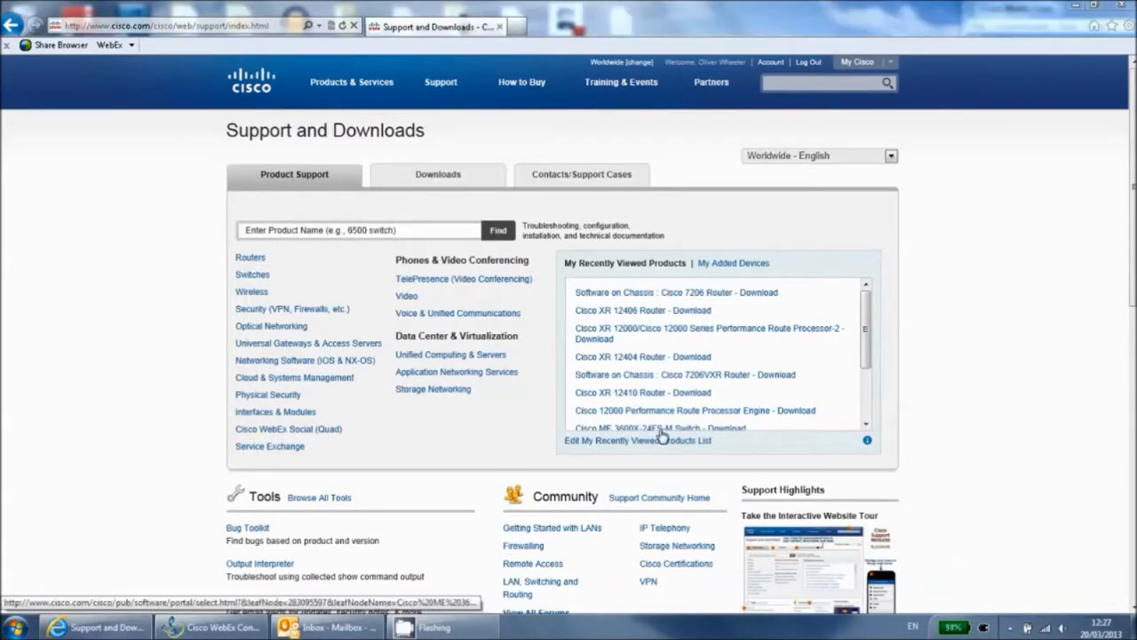
{"action": "left_click", "coordinate": [322, 498]}
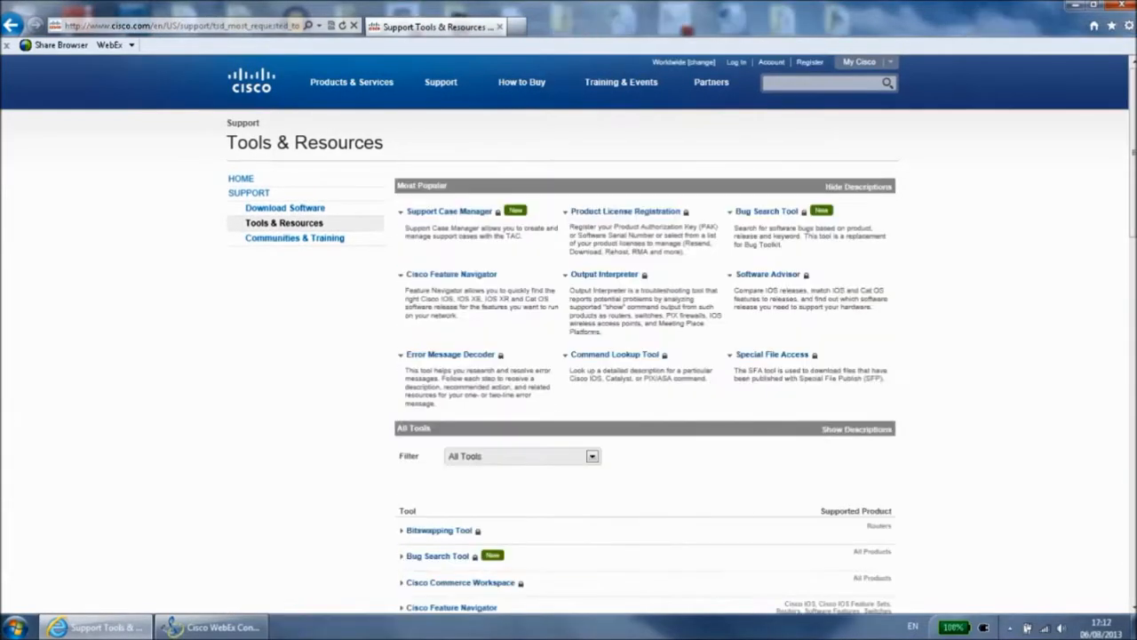
{"action": "scroll", "coordinate": [972, 448], "scroll_direction": "down", "scroll_amount": 12}
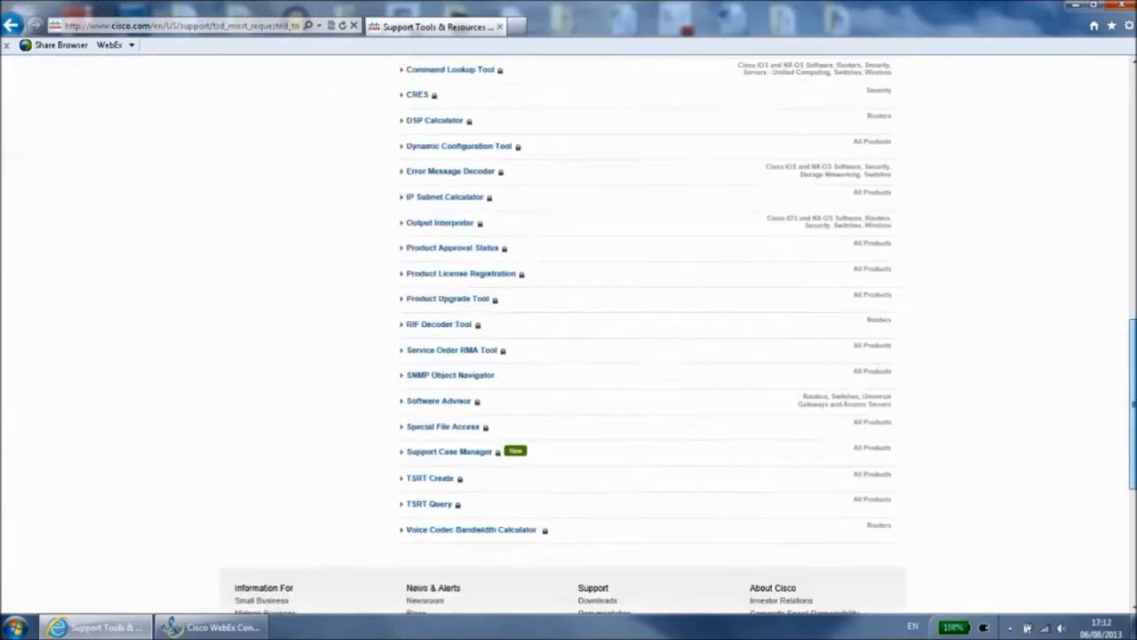
{"action": "left_click", "coordinate": [469, 233]}
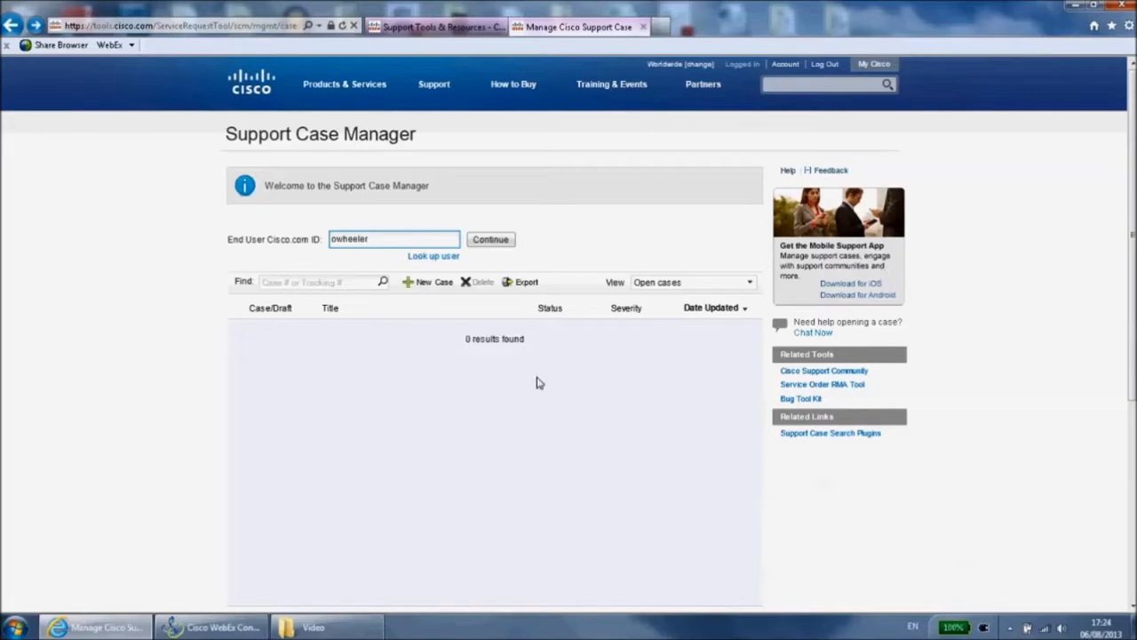
{"action": "left_click", "coordinate": [429, 283]}
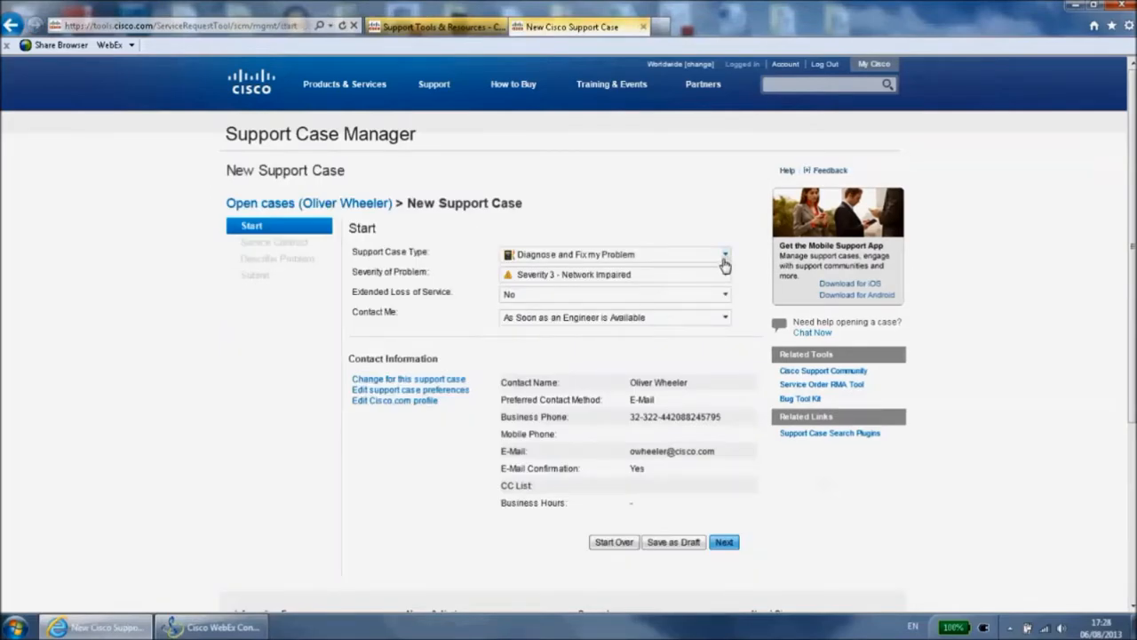
Review the available choices for the support case type and the severity of the problem without changing them
{"action": "left_click", "coordinate": [724, 260]}
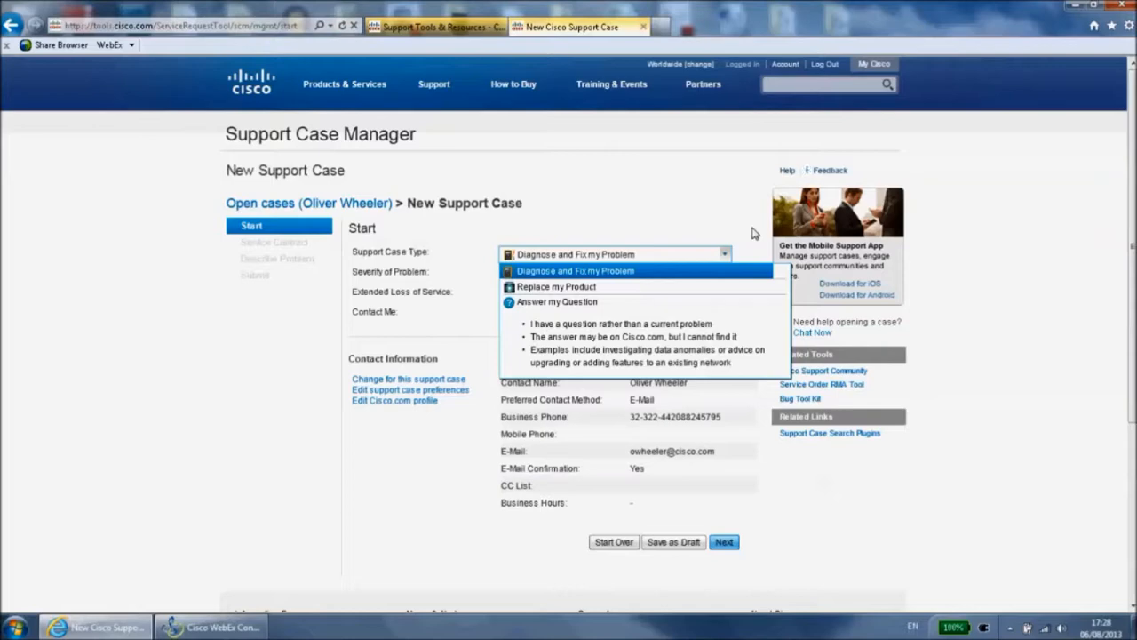
{"action": "left_click", "coordinate": [752, 233]}
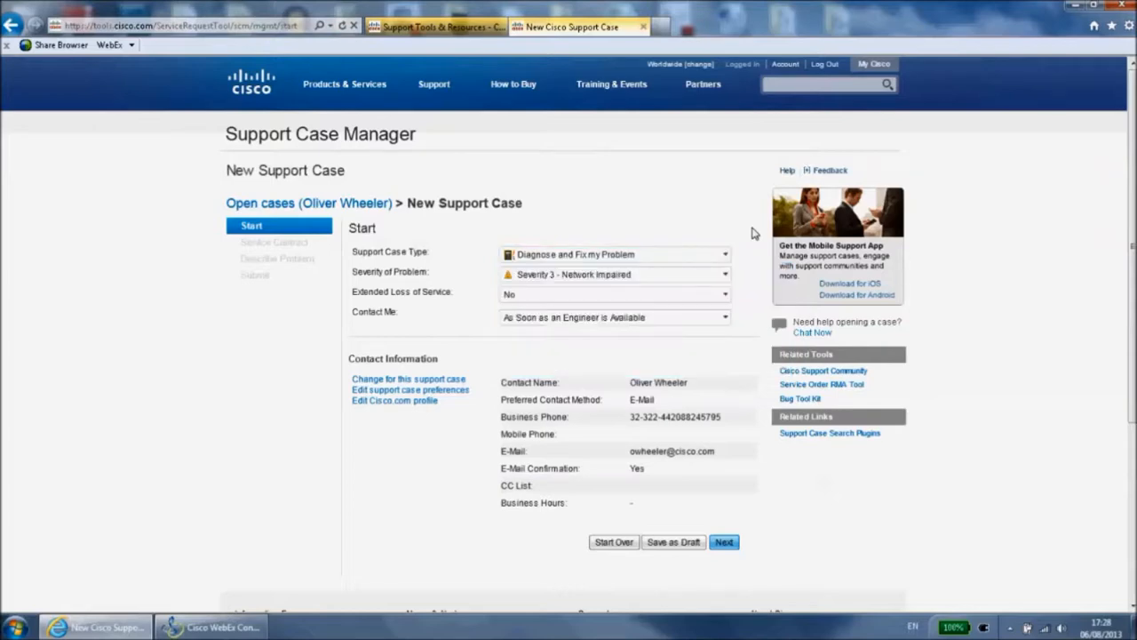
{"action": "left_click", "coordinate": [726, 276]}
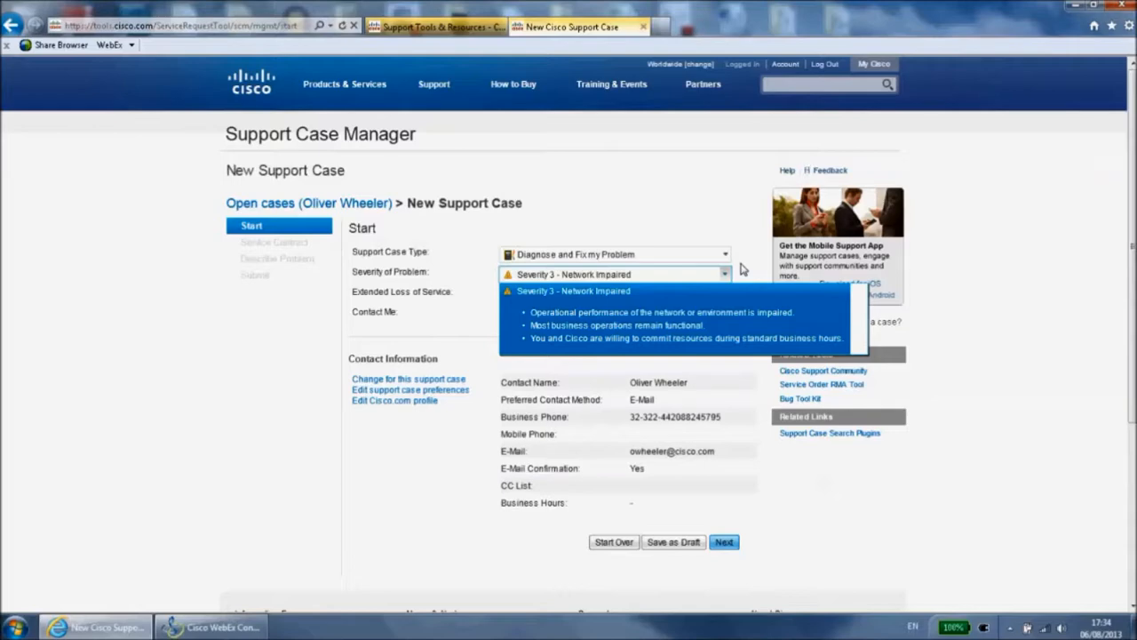
{"action": "left_click", "coordinate": [728, 224]}
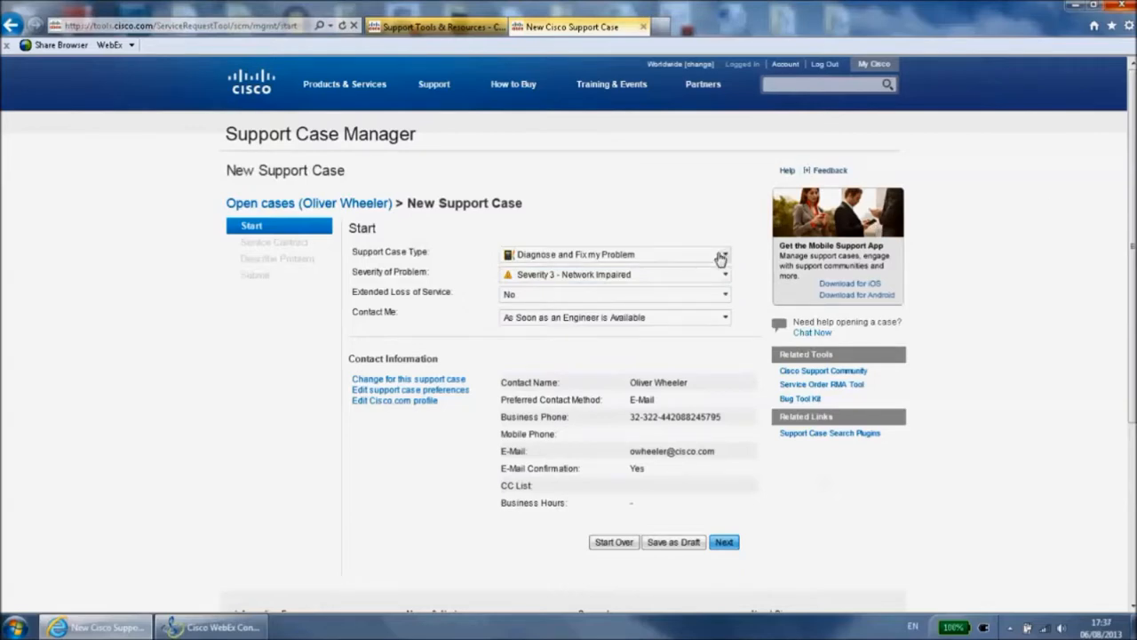
Try the Answer my Question case type with Severity 3 - Need Expedited Response and return to Diagnose and Fix my Problem
{"action": "left_click", "coordinate": [724, 256]}
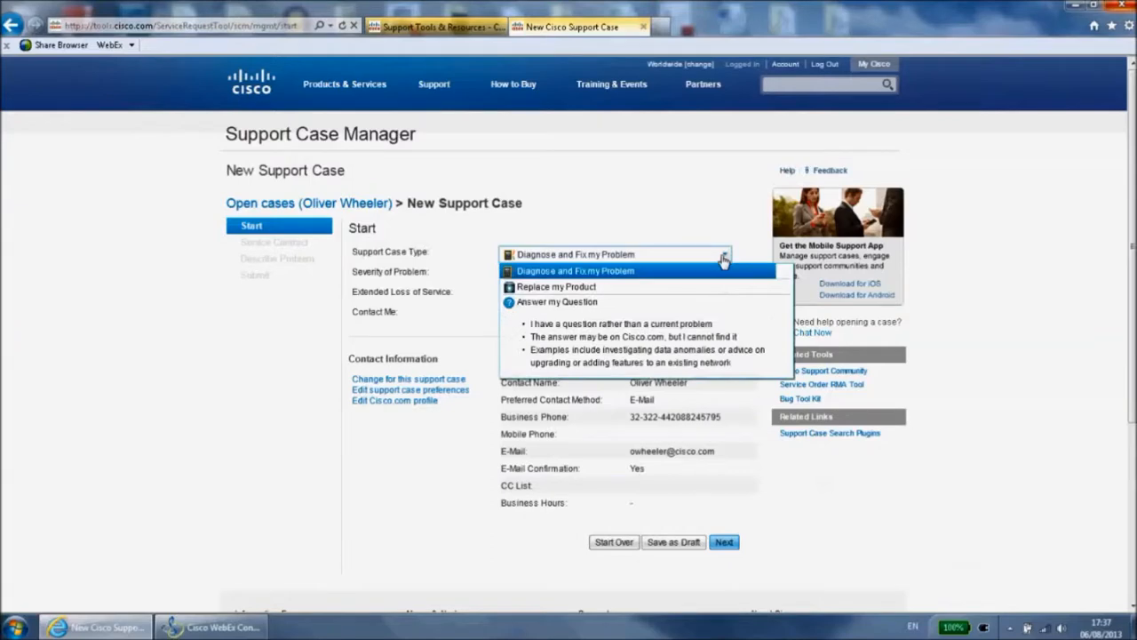
{"action": "left_click", "coordinate": [628, 335]}
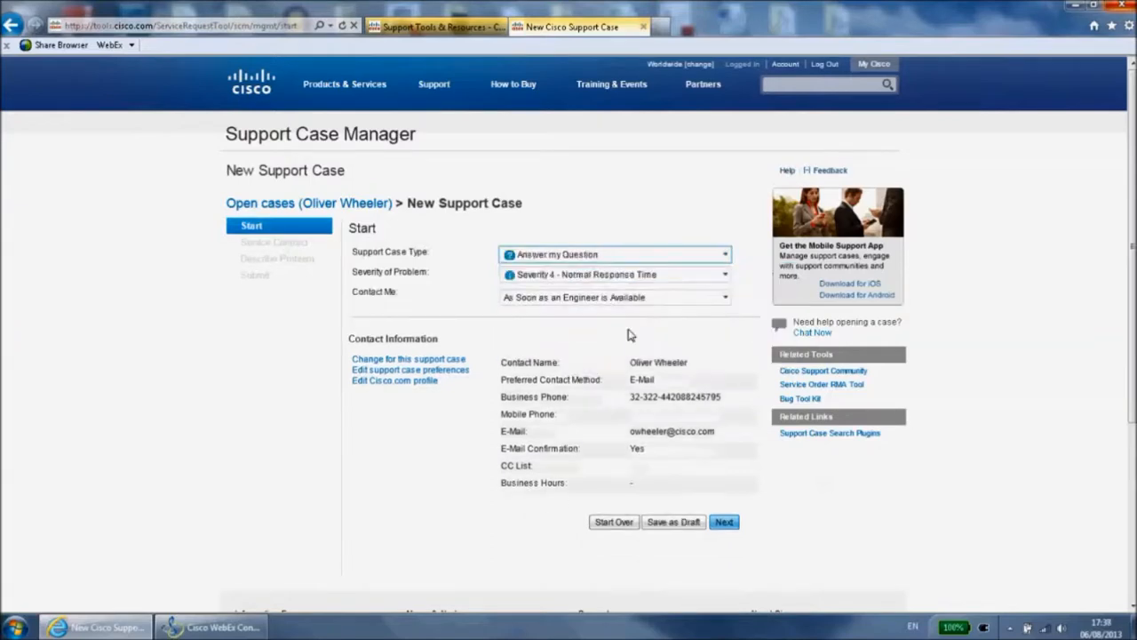
{"action": "left_click", "coordinate": [727, 277]}
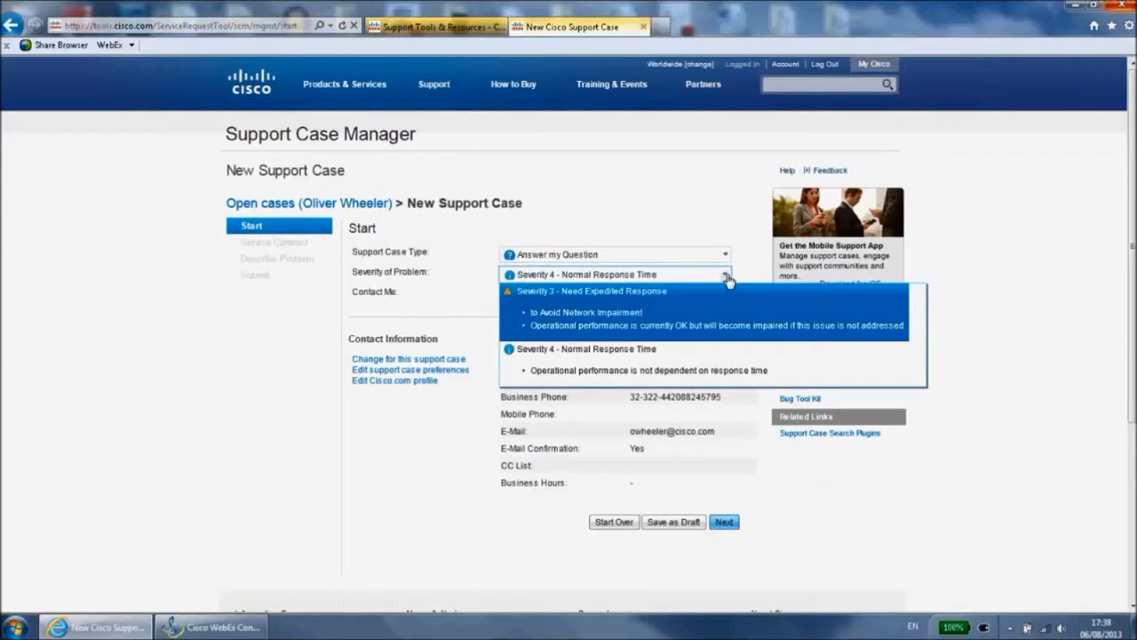
{"action": "left_click", "coordinate": [588, 314]}
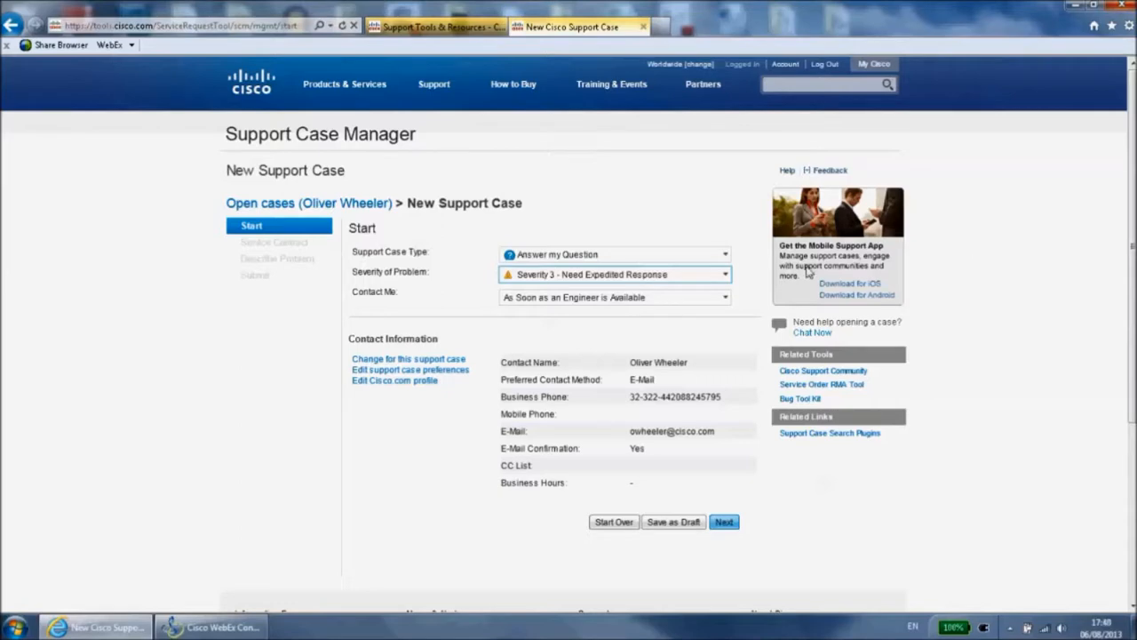
{"action": "left_click", "coordinate": [724, 257]}
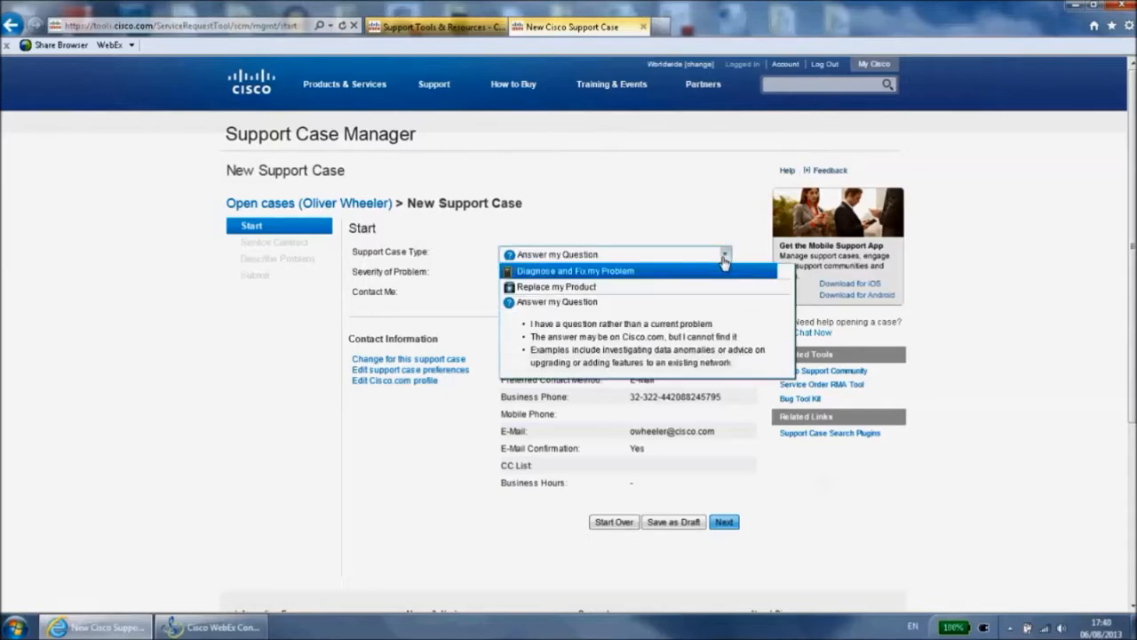
{"action": "left_click", "coordinate": [672, 274]}
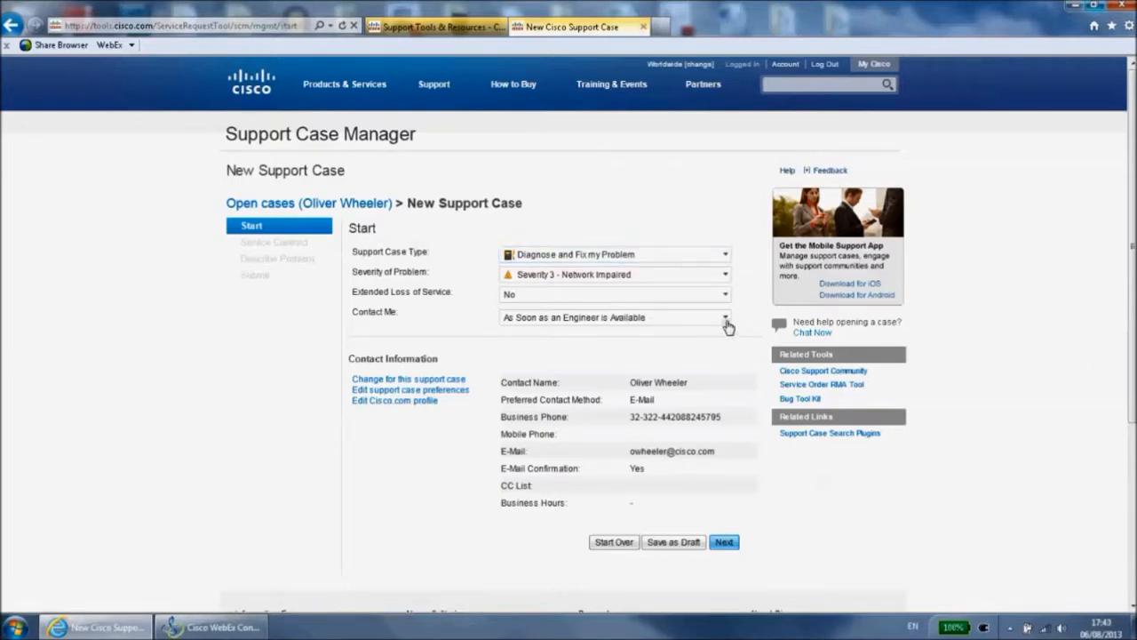
Set the contact option to Within a Specific Time Window and continue to the Service Contract stage
{"action": "left_click", "coordinate": [727, 323]}
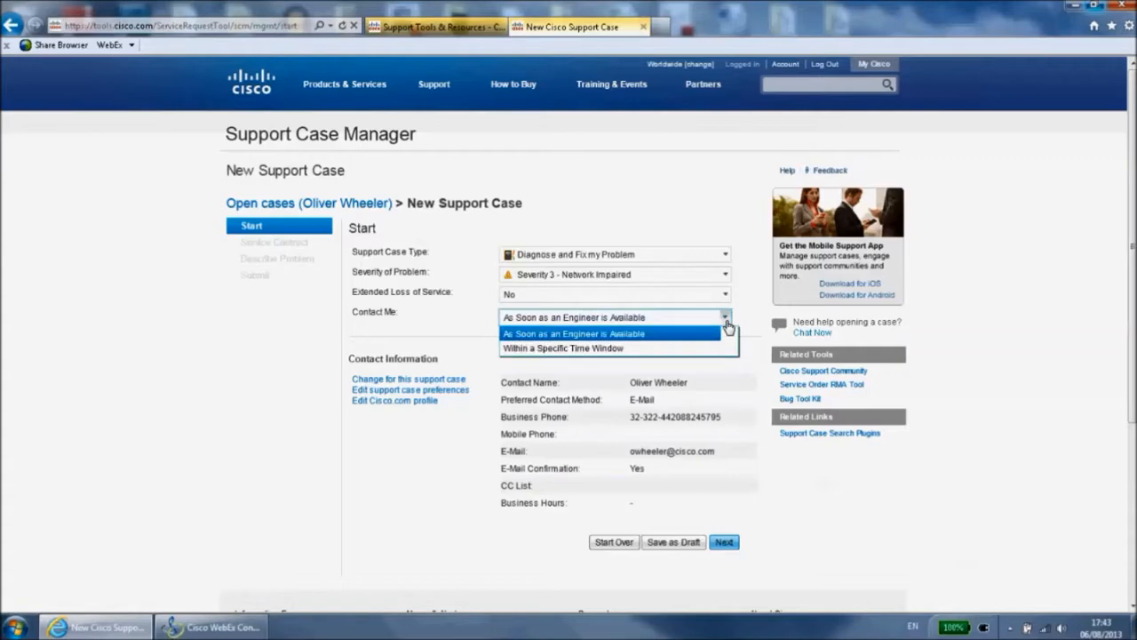
{"action": "left_click", "coordinate": [613, 348]}
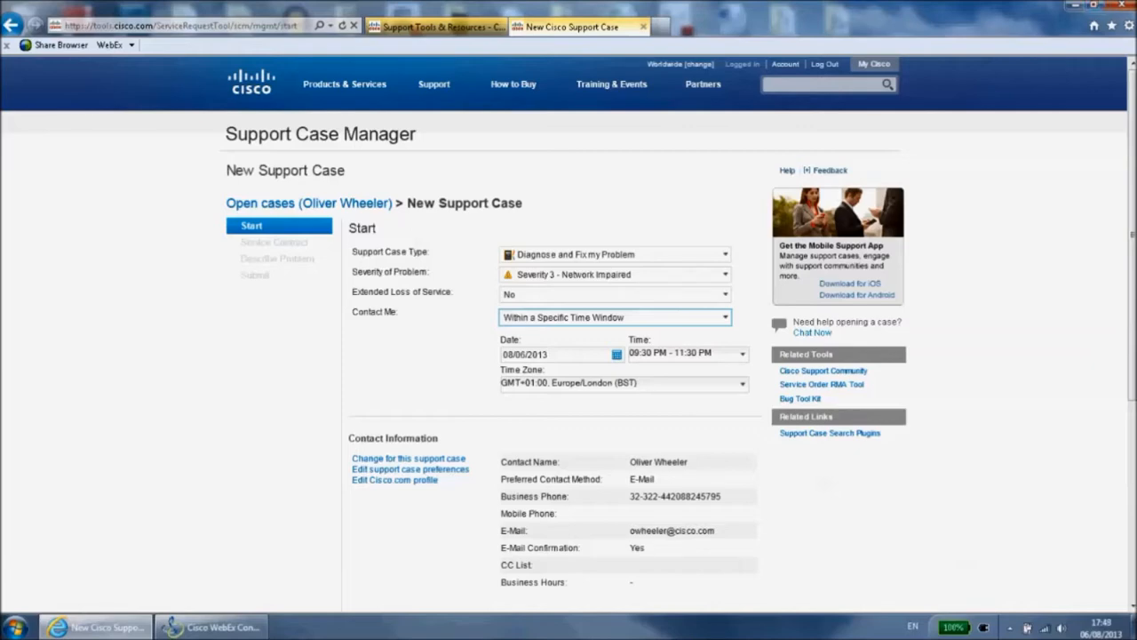
{"action": "left_click_drag", "start_coordinate": [1133, 158], "coordinate": [1134, 207]}
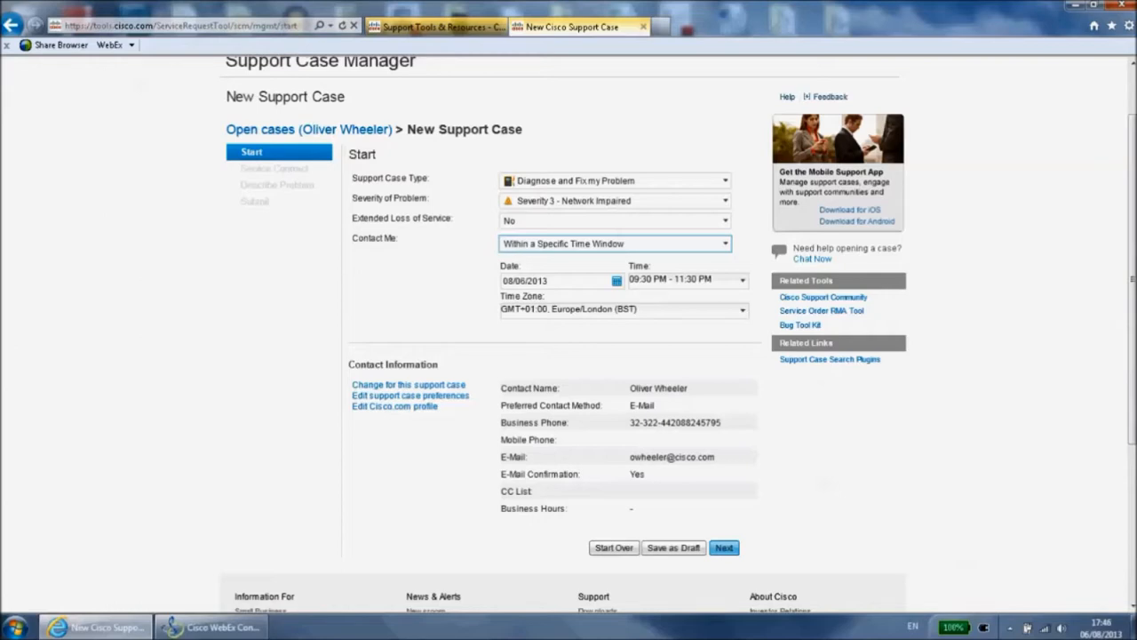
{"action": "left_click", "coordinate": [724, 548]}
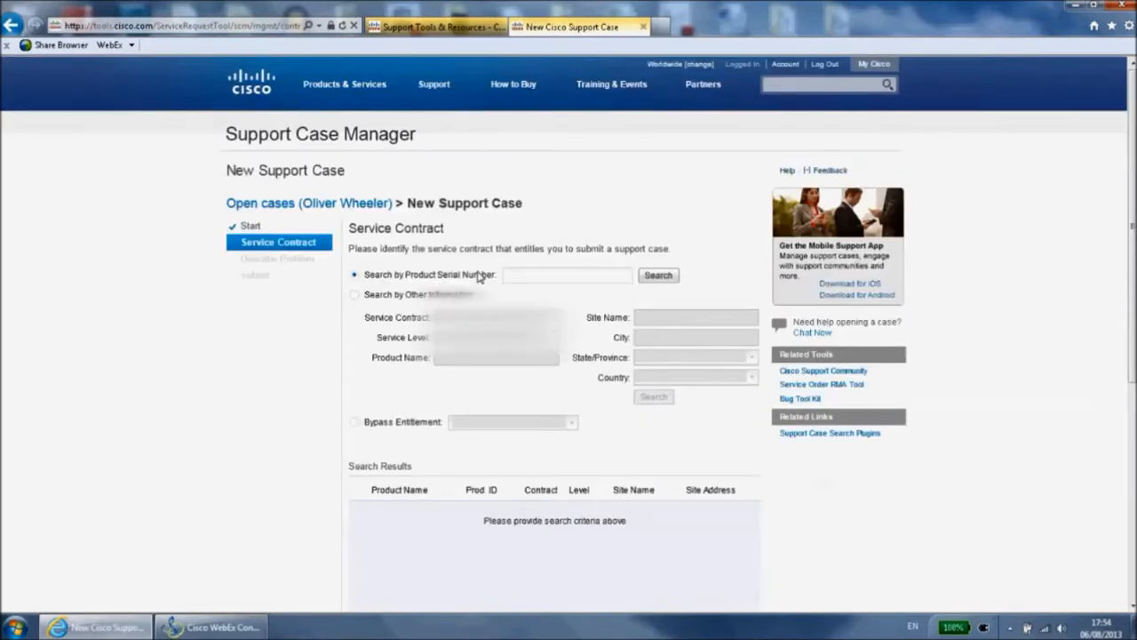
Switch the contract search to other information and choose the service contract with service level C4P-24X7X4
{"action": "left_click", "coordinate": [355, 297]}
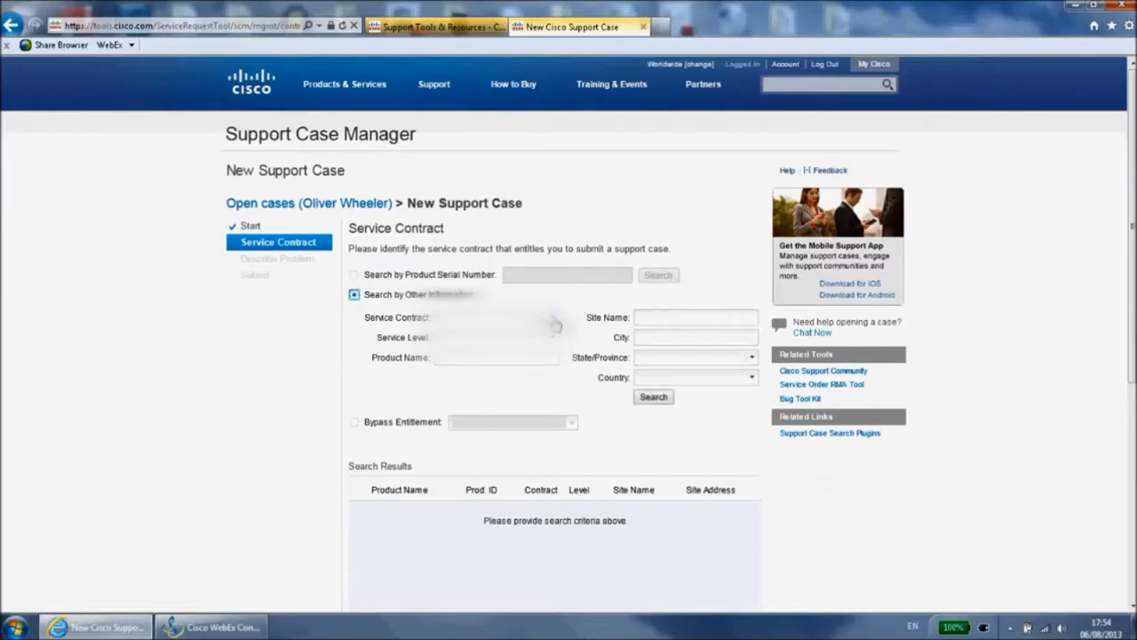
{"action": "left_click", "coordinate": [464, 334]}
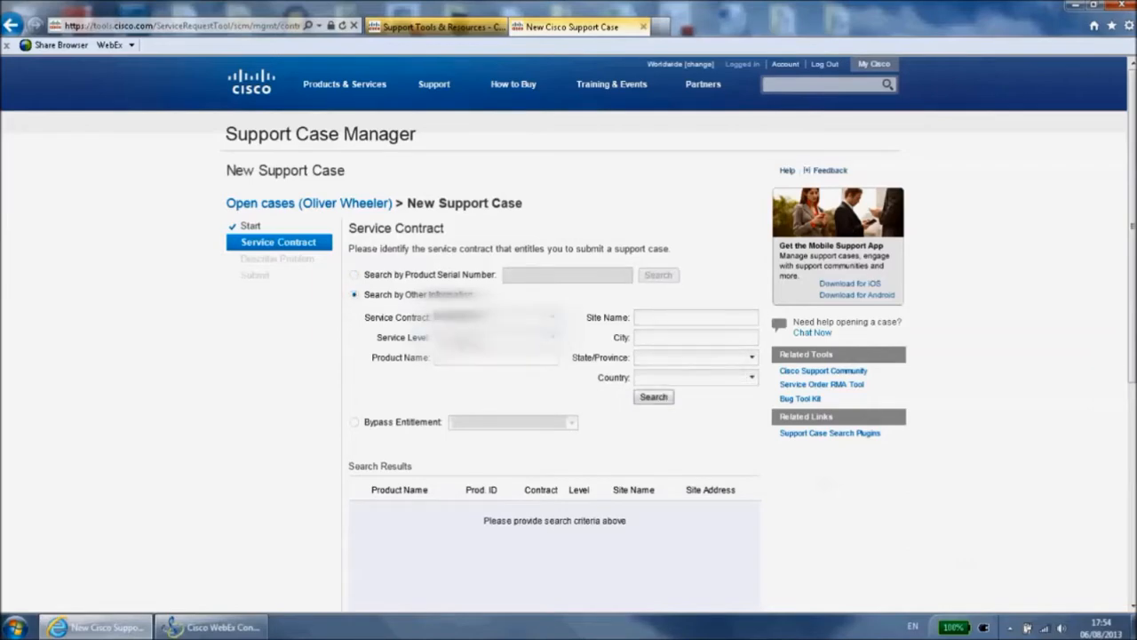
{"action": "left_click", "coordinate": [555, 343]}
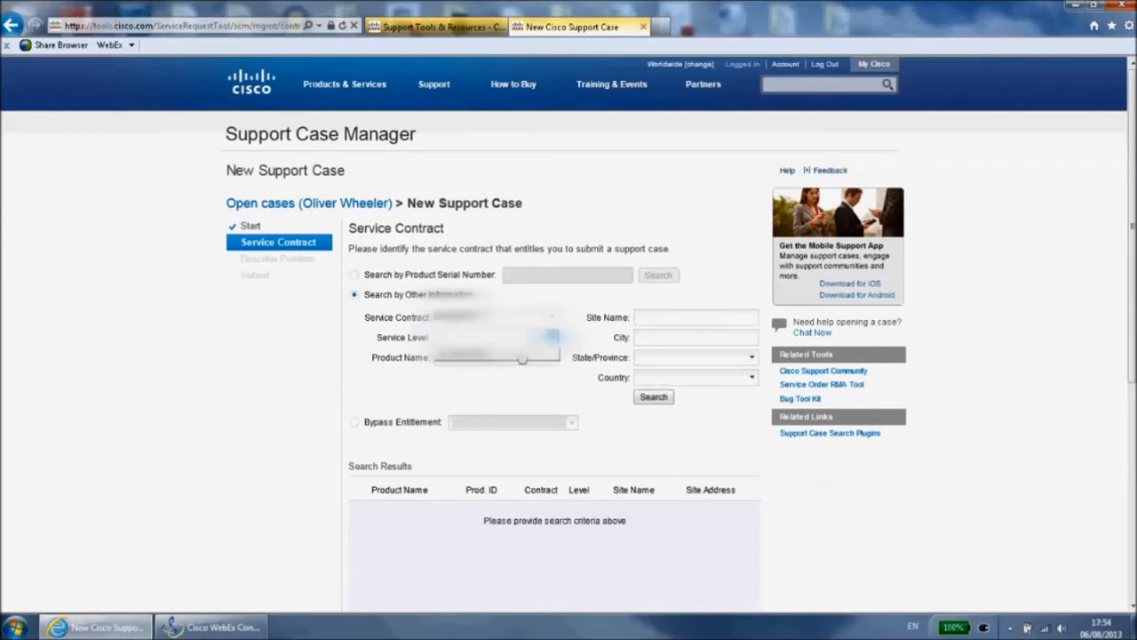
{"action": "left_click", "coordinate": [520, 358]}
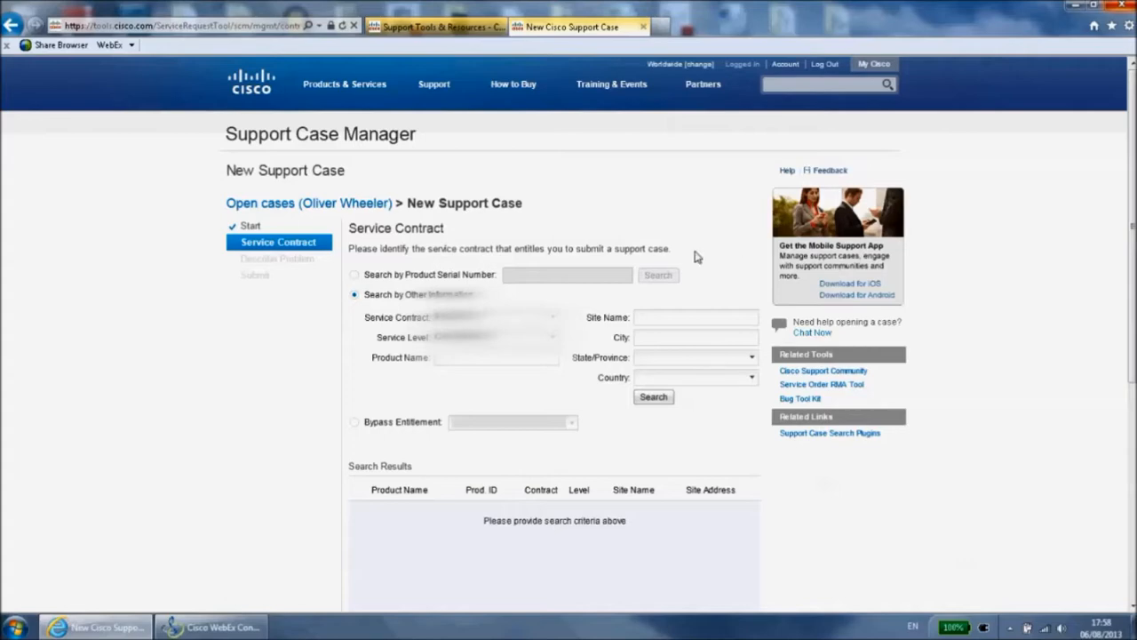
Search the service contract for the product name Nexus 3048TP
{"action": "left_click", "coordinate": [456, 360]}
{"action": "key", "text": "Caps_Lock"}
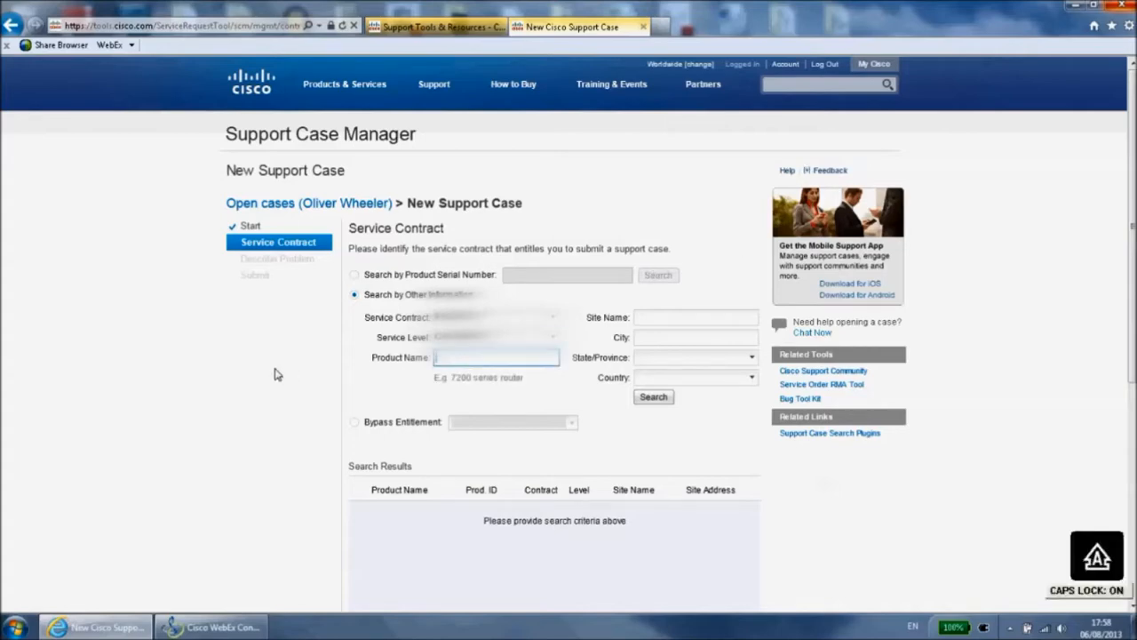
{"action": "type", "text": "C"}
{"action": "key", "text": "Caps_Lock"}
{"action": "type", "text": "atal 5548"}
{"action": "key", "text": "Caps_Lock"}
{"action": "type", "text": "UP"}
{"action": "key", "text": "Caps_Lock"}
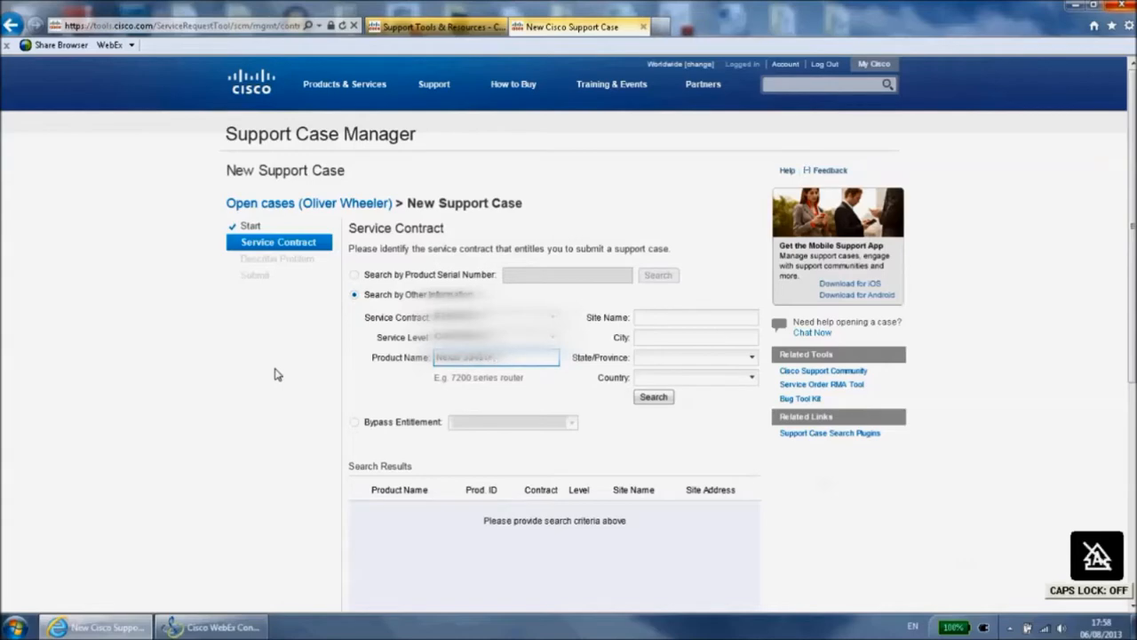
{"action": "left_click", "coordinate": [653, 398]}
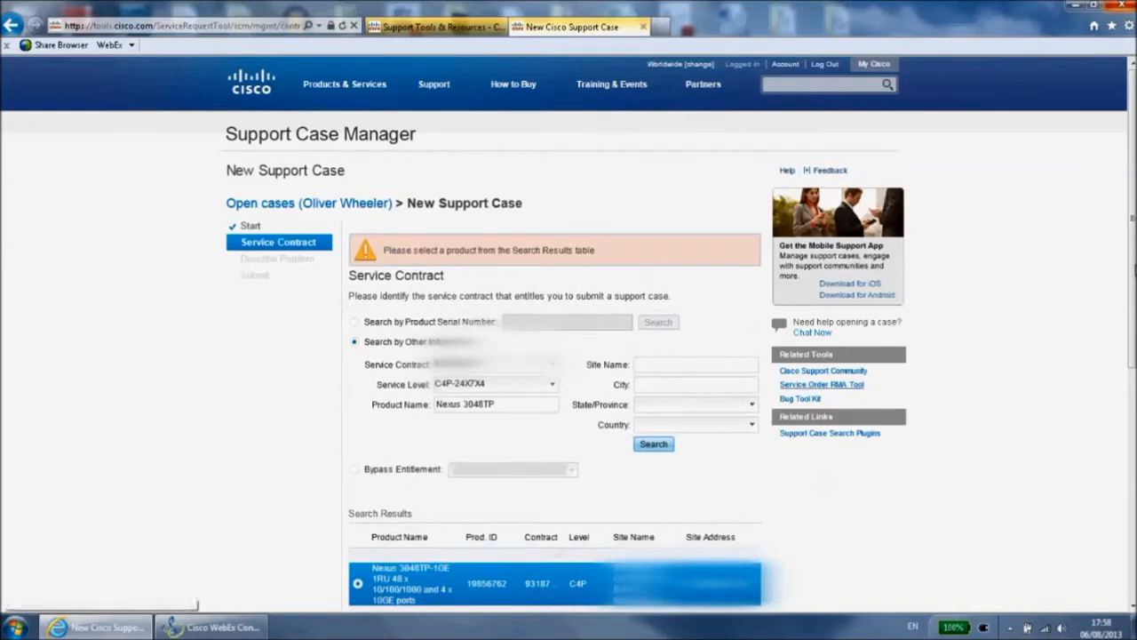
Proceed with the Nexus 3048TP-1GE product from the search results and supply its required product serial number
{"action": "scroll", "coordinate": [1130, 329], "scroll_direction": "down", "scroll_amount": 2}
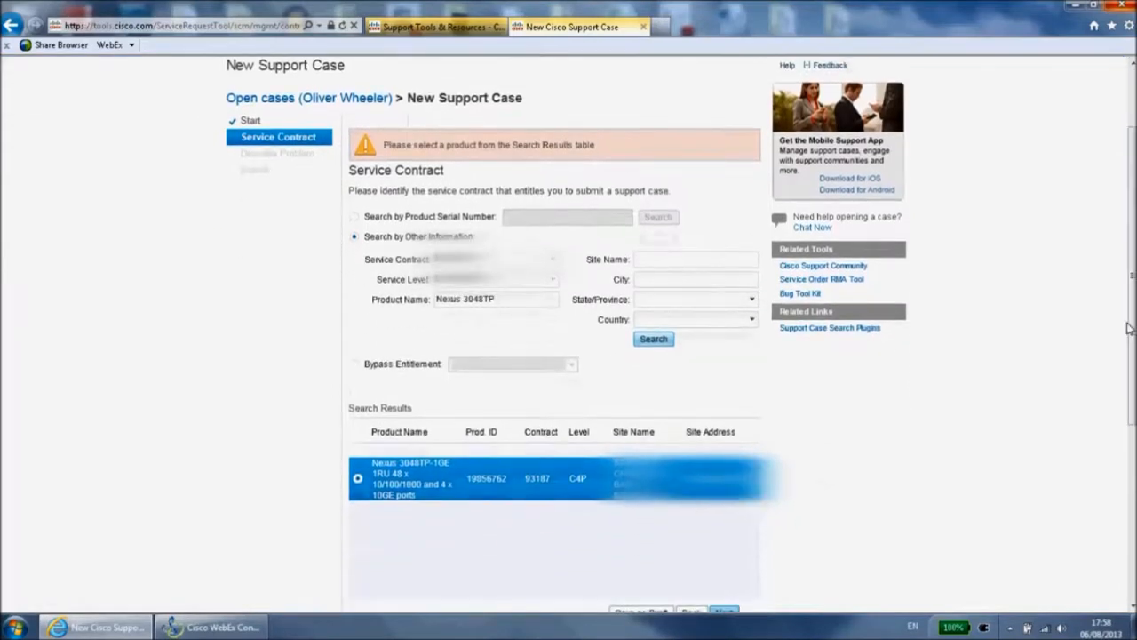
{"action": "left_click_drag", "start_coordinate": [1132, 301], "coordinate": [1133, 337]}
{"action": "left_click", "coordinate": [725, 557]}
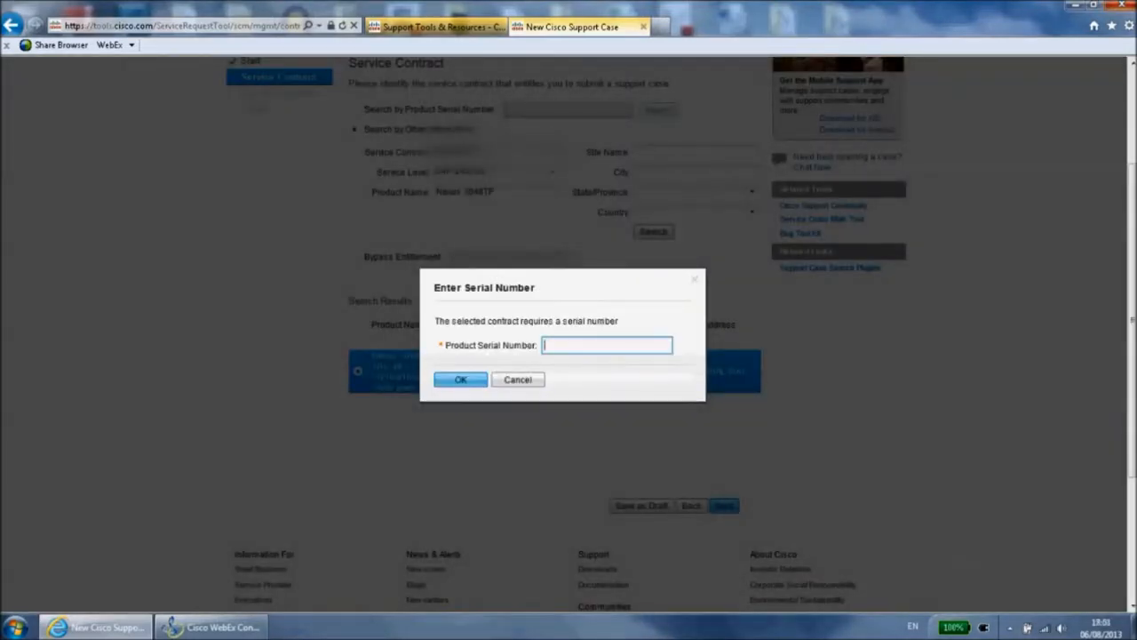
{"action": "type", "text": "xxxxxxxxxxx"}
{"action": "left_click", "coordinate": [461, 380]}
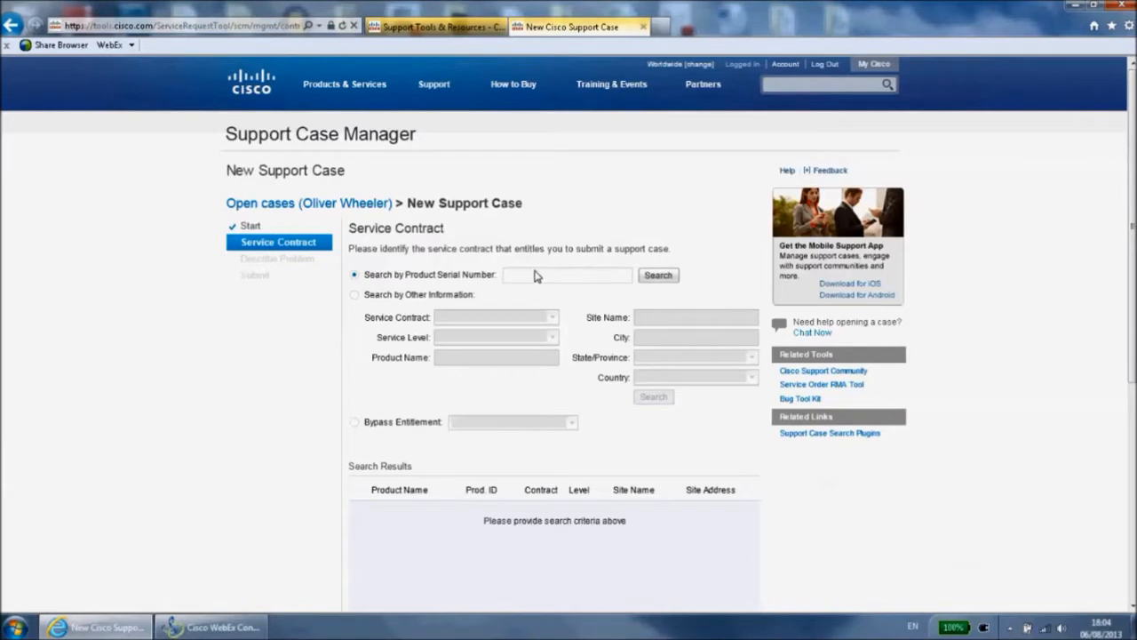
Enter the product serial number as the criterion for the service contract search
{"action": "left_click", "coordinate": [535, 276]}
{"action": "type", "text": "oo"}
{"action": "type", "text": "xxxxxxxxxx"}
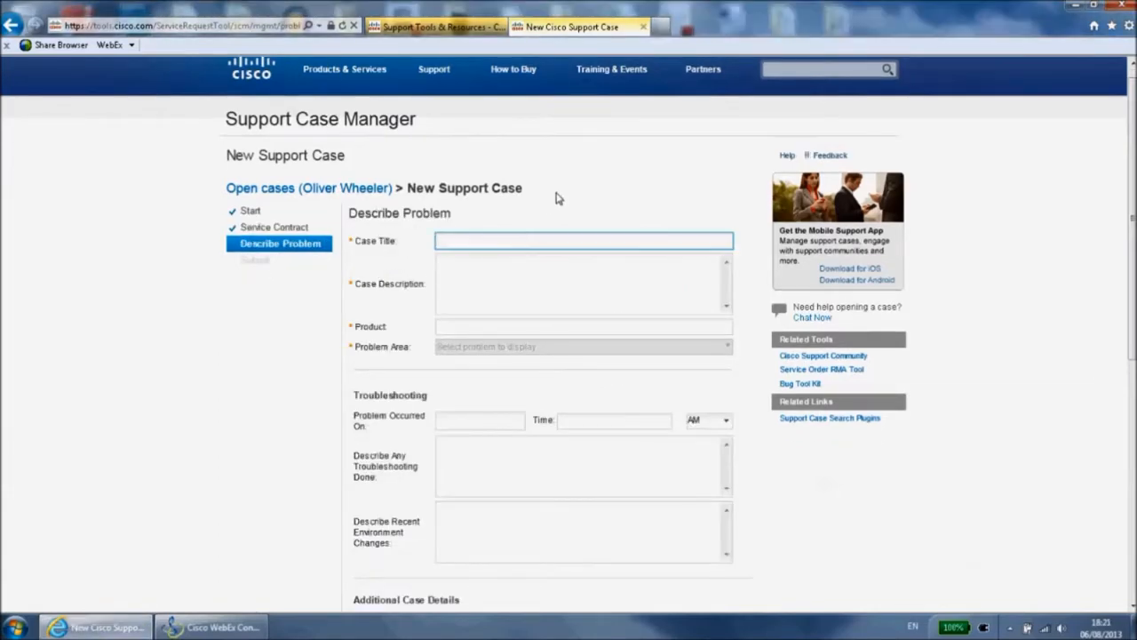
Title the case "Nexus 3000 switch rebooted unexpectedly" and paste the description of the Nexus 3048TP reboot at 2.32 am
{"action": "type", "text": "Nexus"}
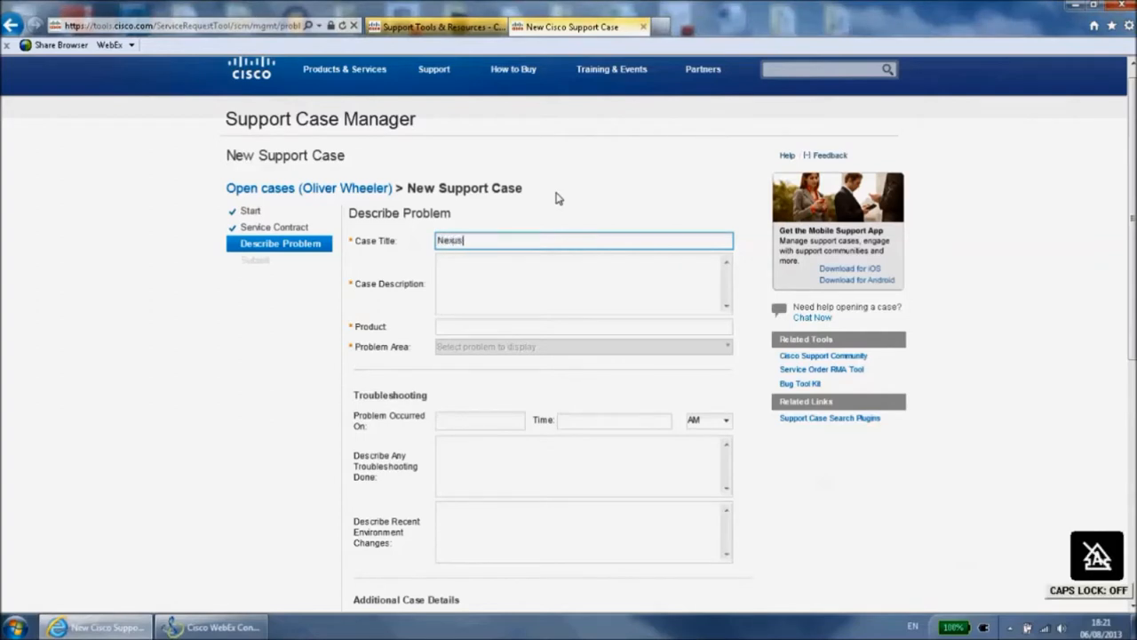
{"action": "type", "text": " 3000"}
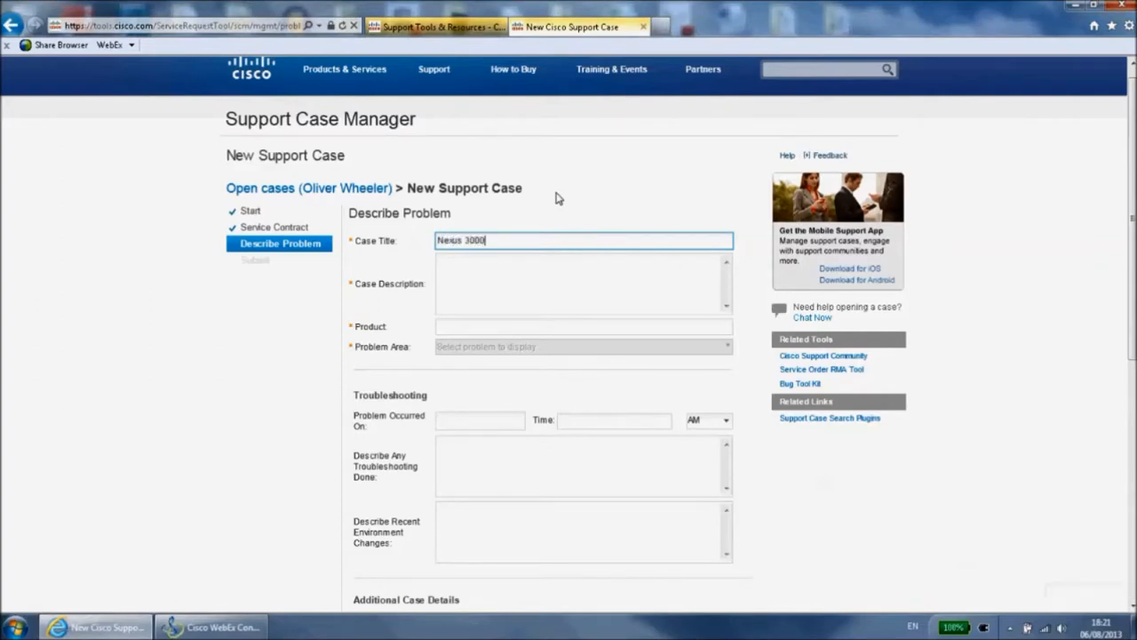
{"action": "type", "text": " switch rebooted unexpecte"}
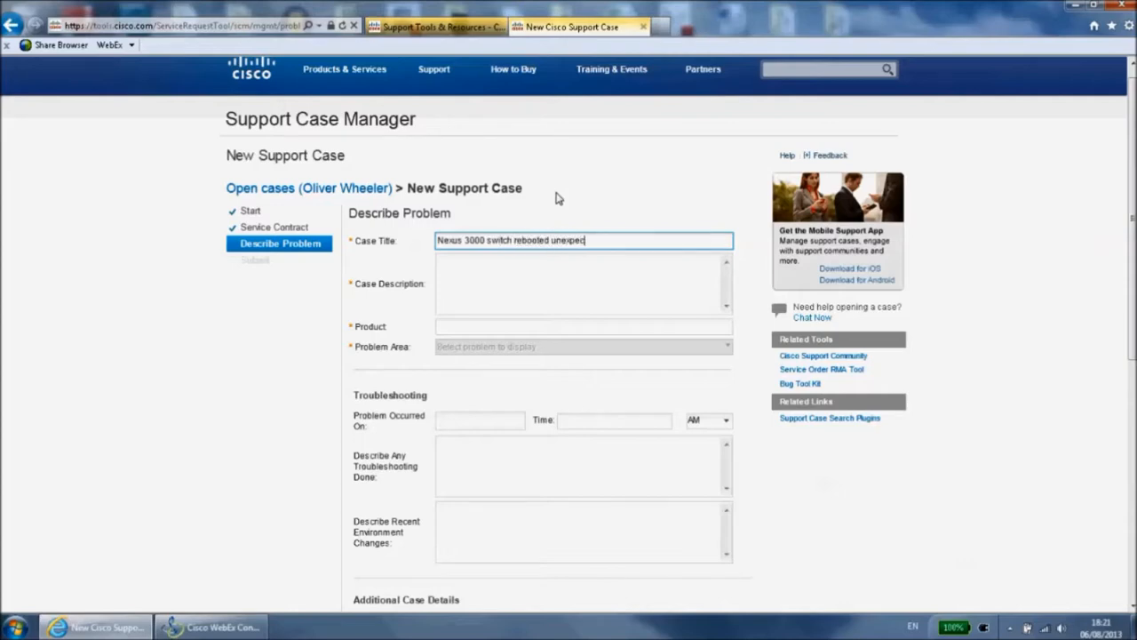
{"action": "type", "text": "dly"}
{"action": "left_click", "coordinate": [522, 285]}
{"action": "type", "text": "Last night at 2.32 am one of our Nexus 3048TP switches rebooted unexpectedly. We have checked the log and cannot see anything to indicate the reason. Please find attached a \"show log\" and a \"show tech\" from the device. No work was being done on the device at the time, and no crash files have been generated."}
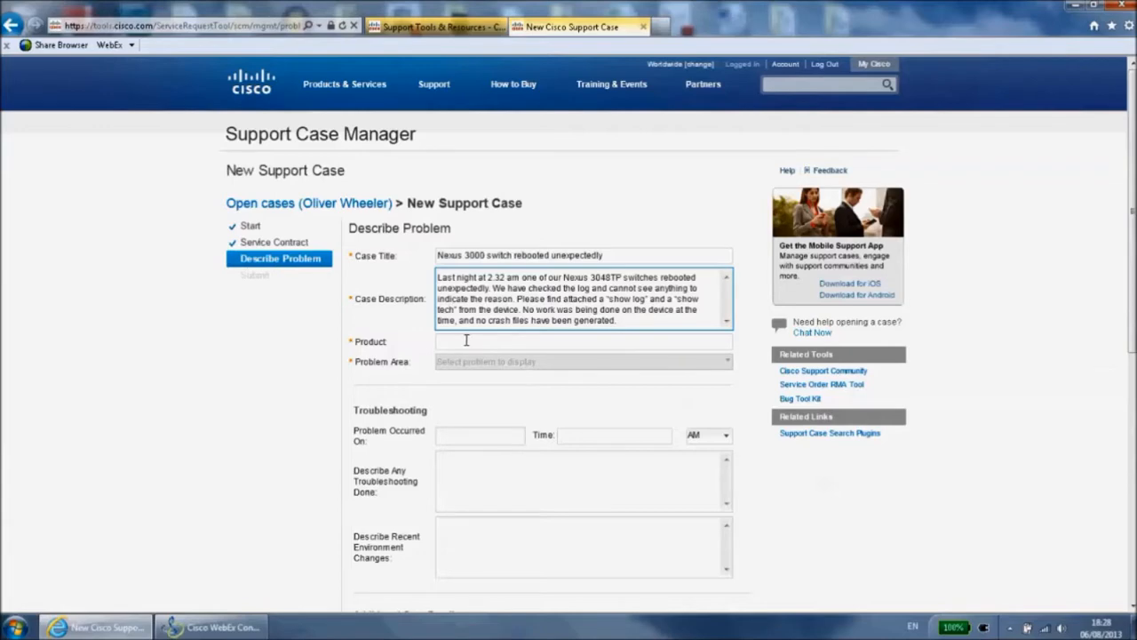
Filter the product list by "Nexus 300" and choose Nexus 3000 Series Switch - Unexpected Reboot as the case's product
{"action": "left_click", "coordinate": [465, 341]}
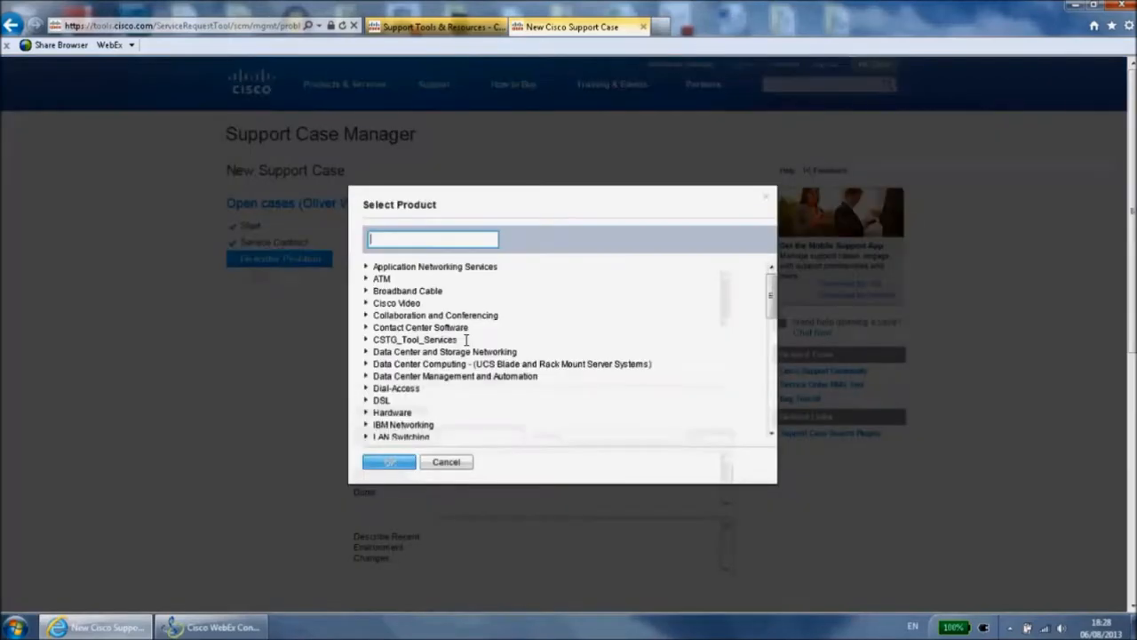
{"action": "left_click", "coordinate": [365, 351]}
{"action": "left_click", "coordinate": [433, 237]}
{"action": "key", "text": "Caps_Lock"}
{"action": "type", "text": "N"}
{"action": "key", "text": "Caps_Lock"}
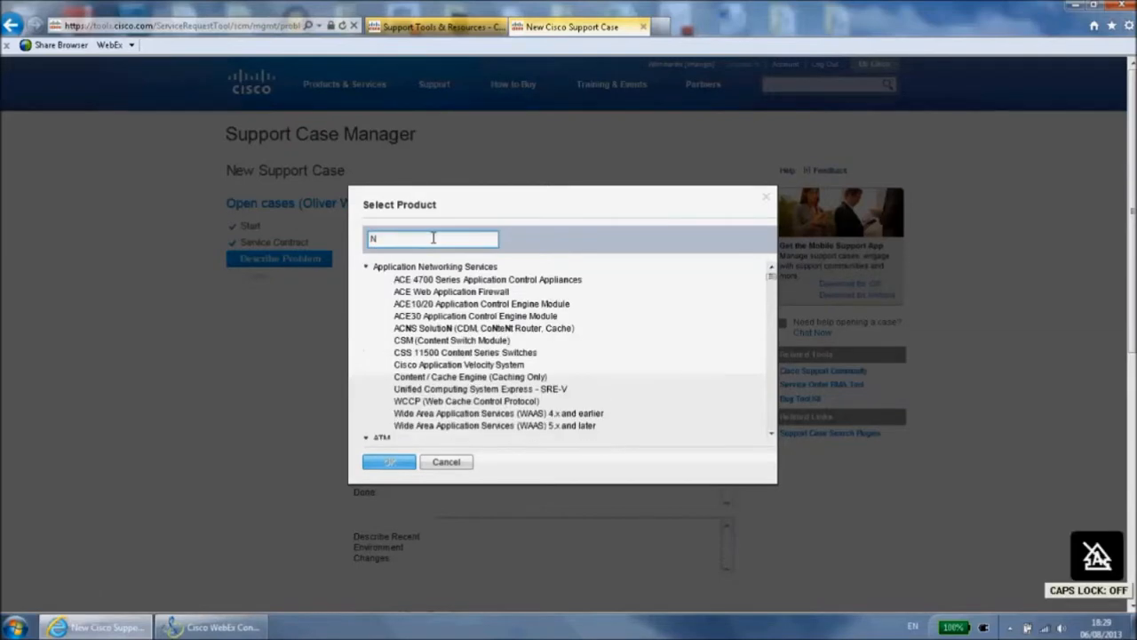
{"action": "type", "text": "exus"}
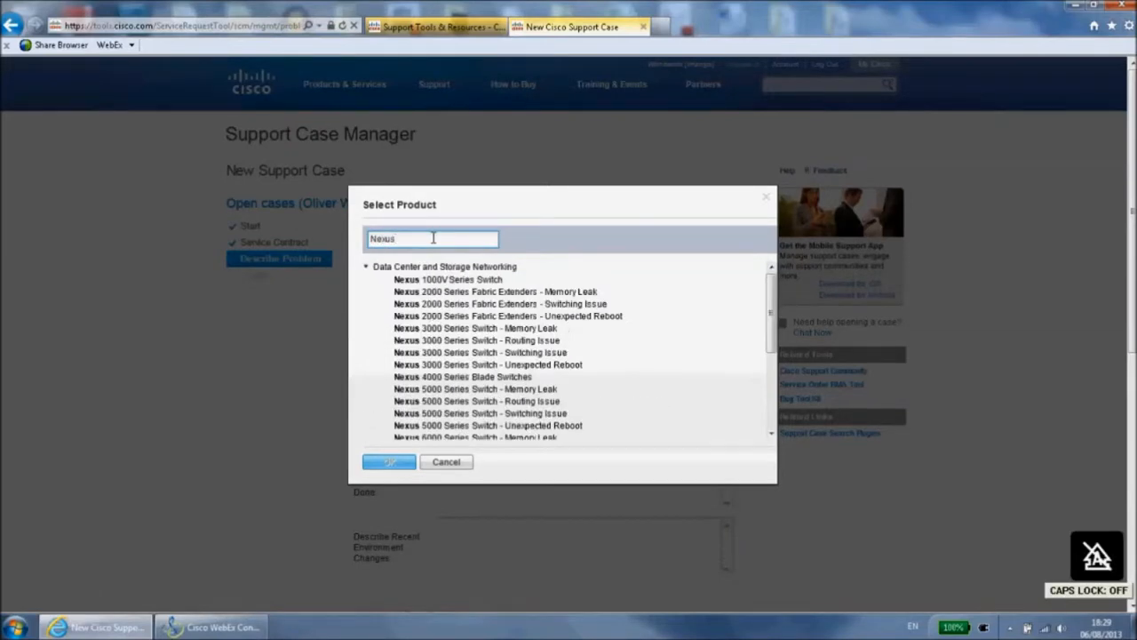
{"action": "type", "text": " 300"}
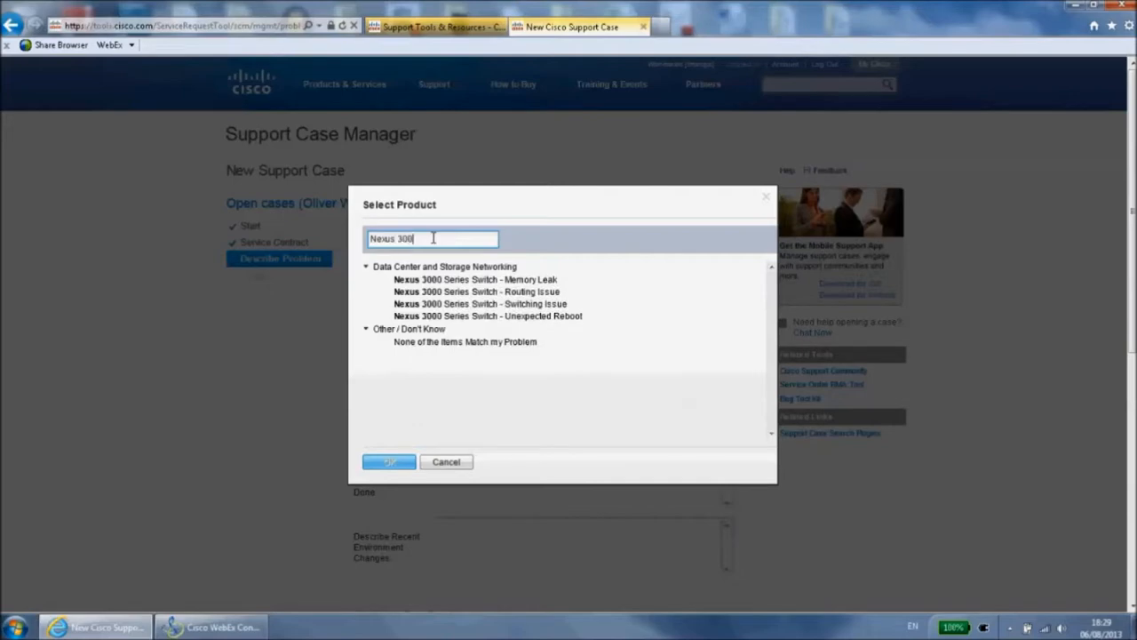
{"action": "left_click", "coordinate": [455, 320]}
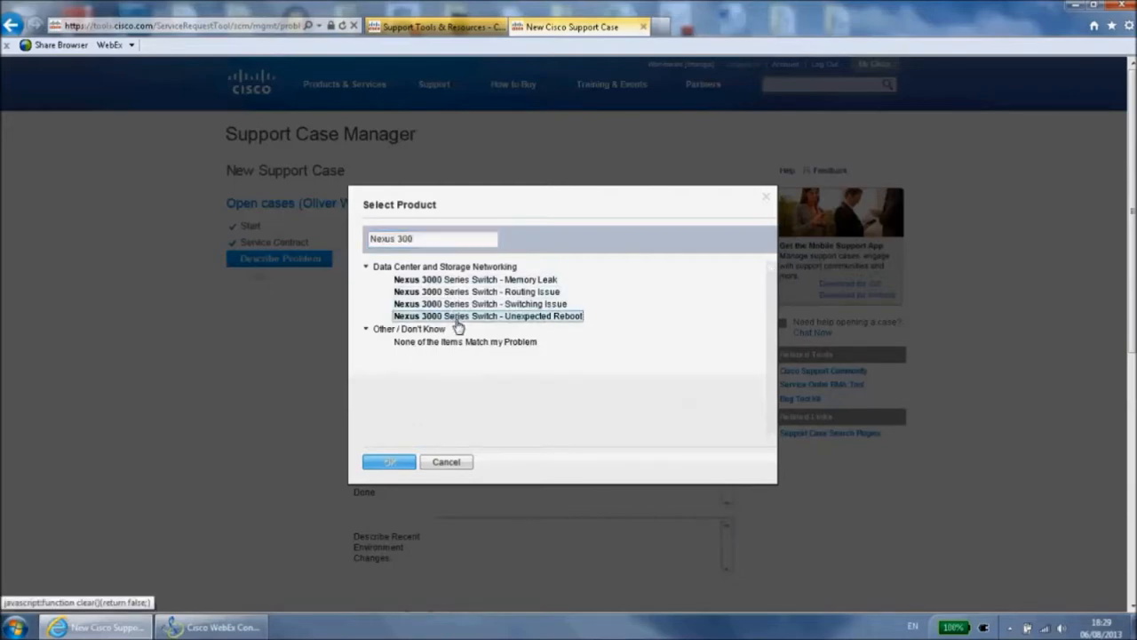
{"action": "left_click", "coordinate": [389, 462]}
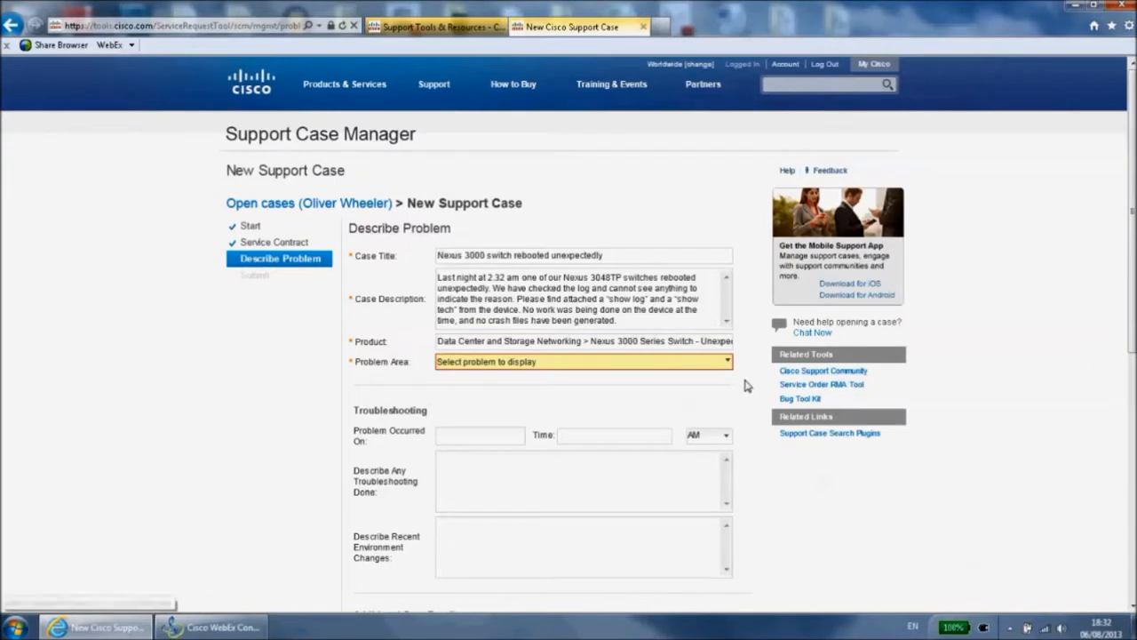
Set the problem area to Operate > Software Failure
{"action": "left_click", "coordinate": [729, 371]}
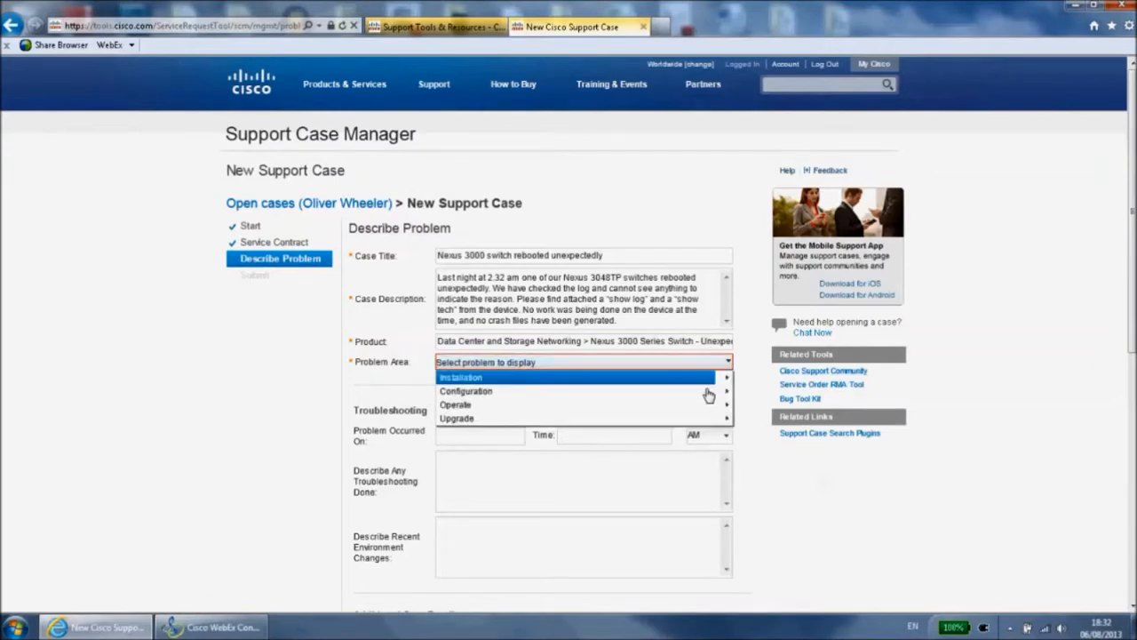
{"action": "mouse_move", "coordinate": [707, 407]}
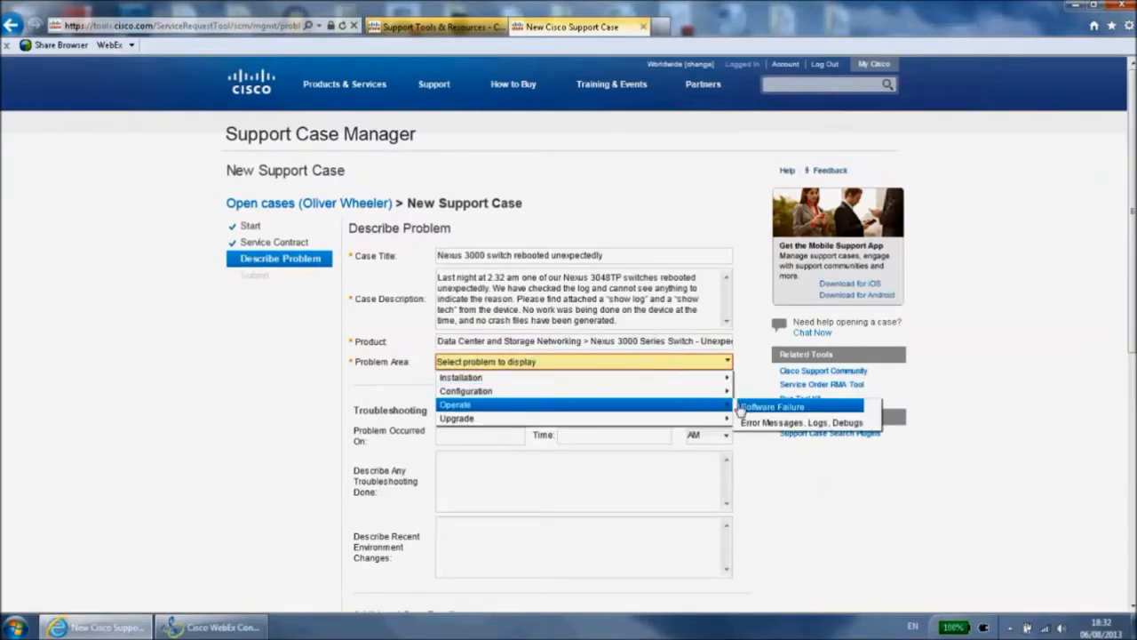
{"action": "left_click", "coordinate": [746, 406]}
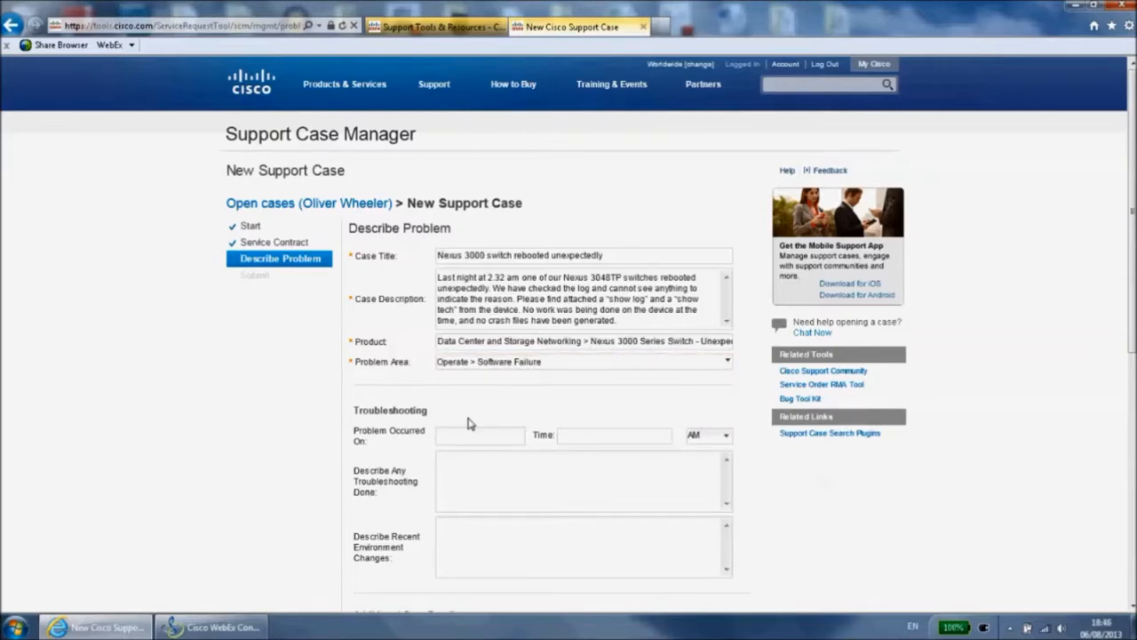
Record that the problem occurred on 01-Aug-2013 at 2:32 AM
{"action": "left_click", "coordinate": [458, 435]}
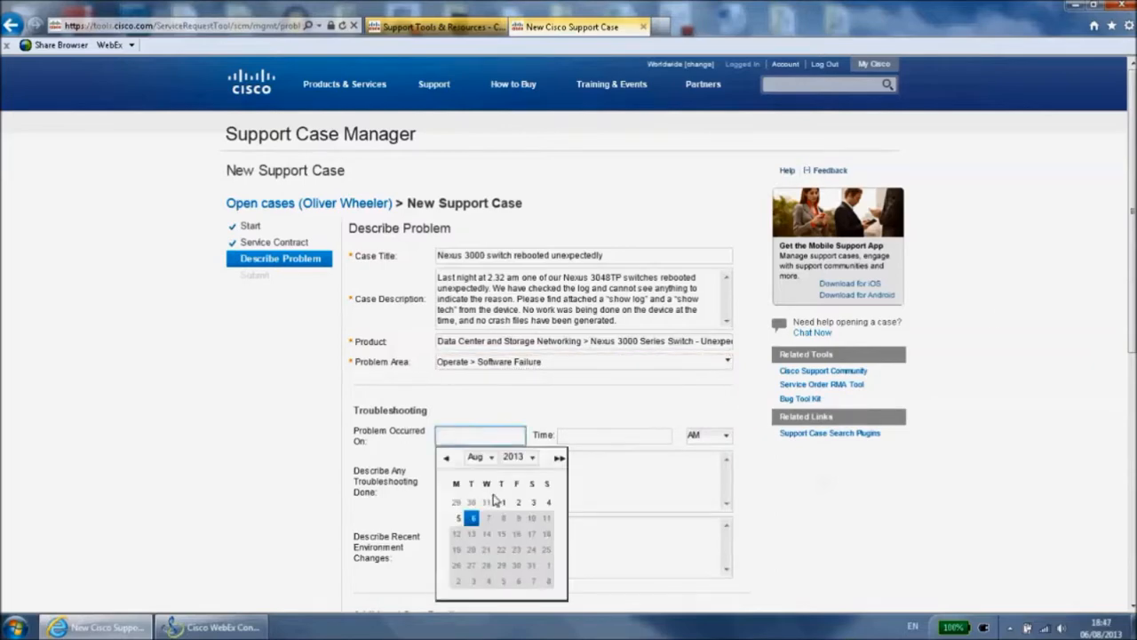
{"action": "left_click", "coordinate": [501, 503]}
{"action": "left_click", "coordinate": [583, 435]}
{"action": "type", "text": "2:3"}
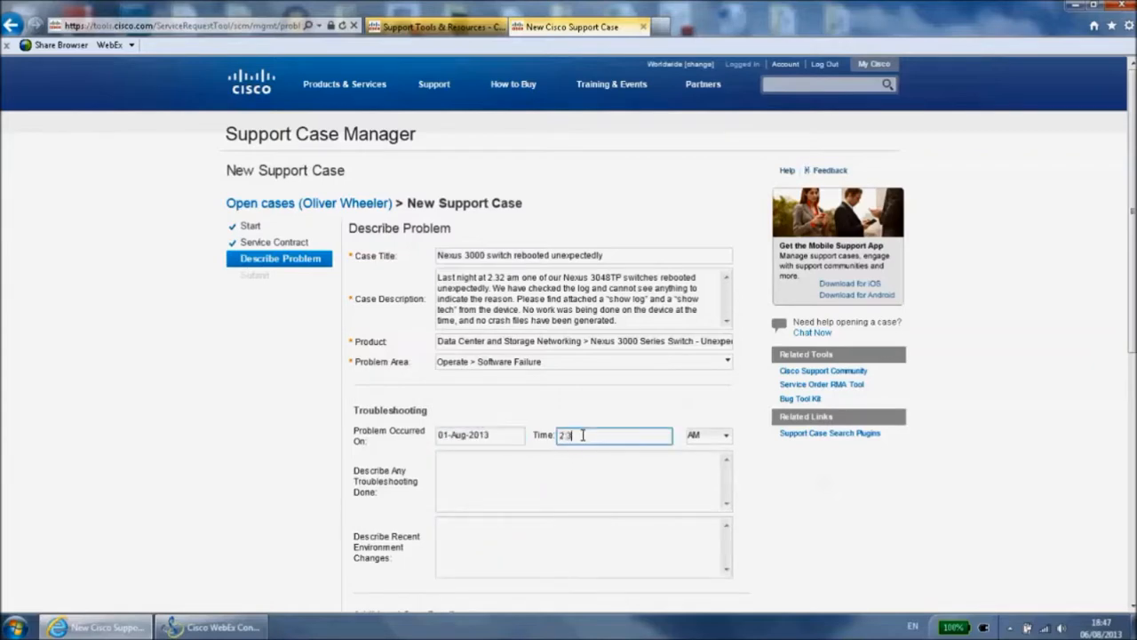
{"action": "type", "text": "2"}
Paste the troubleshooting done on the log and crash files, and the slot 1 power supply replacement of 21/07/2013 as recent environment change
{"action": "left_click", "coordinate": [522, 473]}
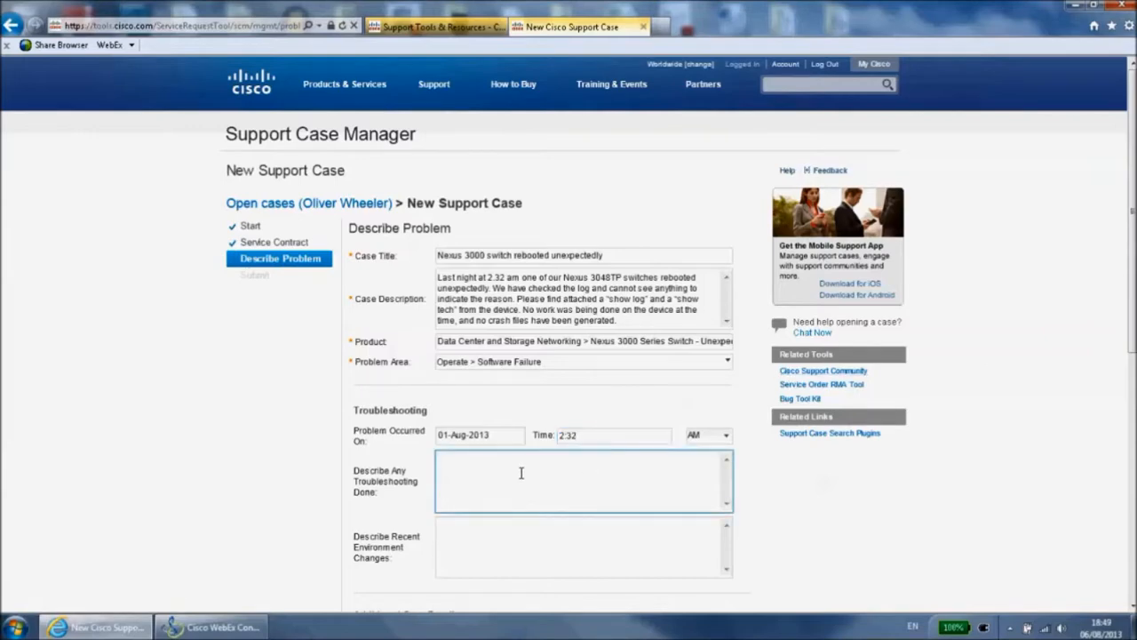
{"action": "type", "text": "Looked in the log, could not see a reason for the reboot. No crash files have been generated. This is the first time we have seen this and it has not happened before."}
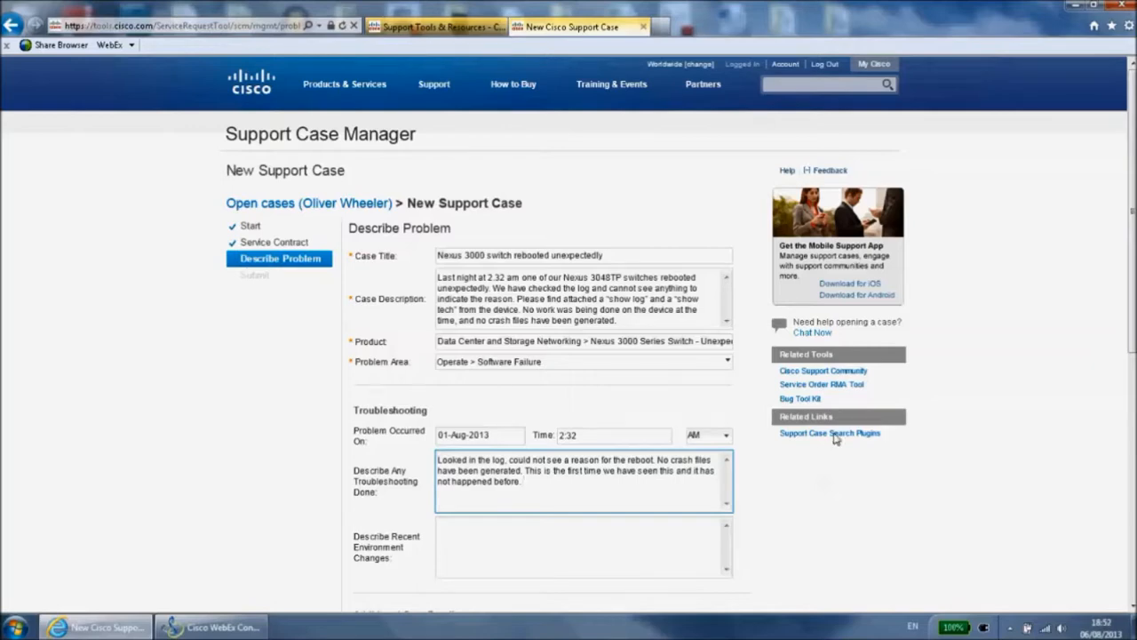
{"action": "left_click", "coordinate": [506, 555]}
{"action": "type", "text": "Power supply in slot 1 was replaced on the 21/07/2013"}
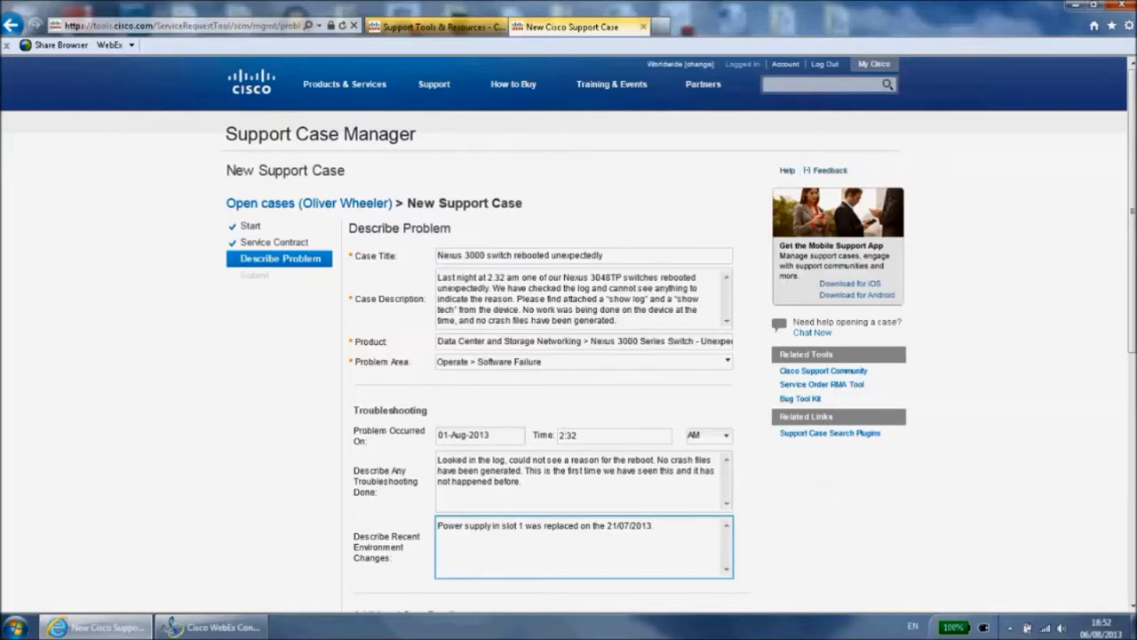
Enter switch-1 as the device name and 6.1(3) as the software version in the additional case details
{"action": "left_click_drag", "start_coordinate": [1129, 147], "coordinate": [1128, 287]}
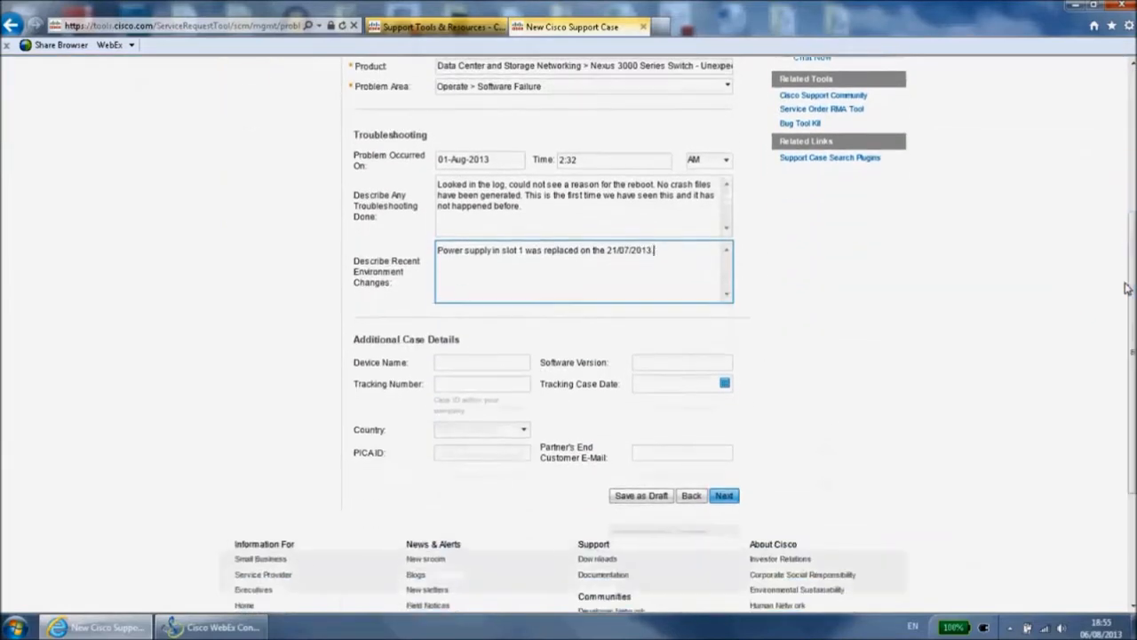
{"action": "left_click", "coordinate": [483, 363]}
{"action": "type", "text": "switch-1"}
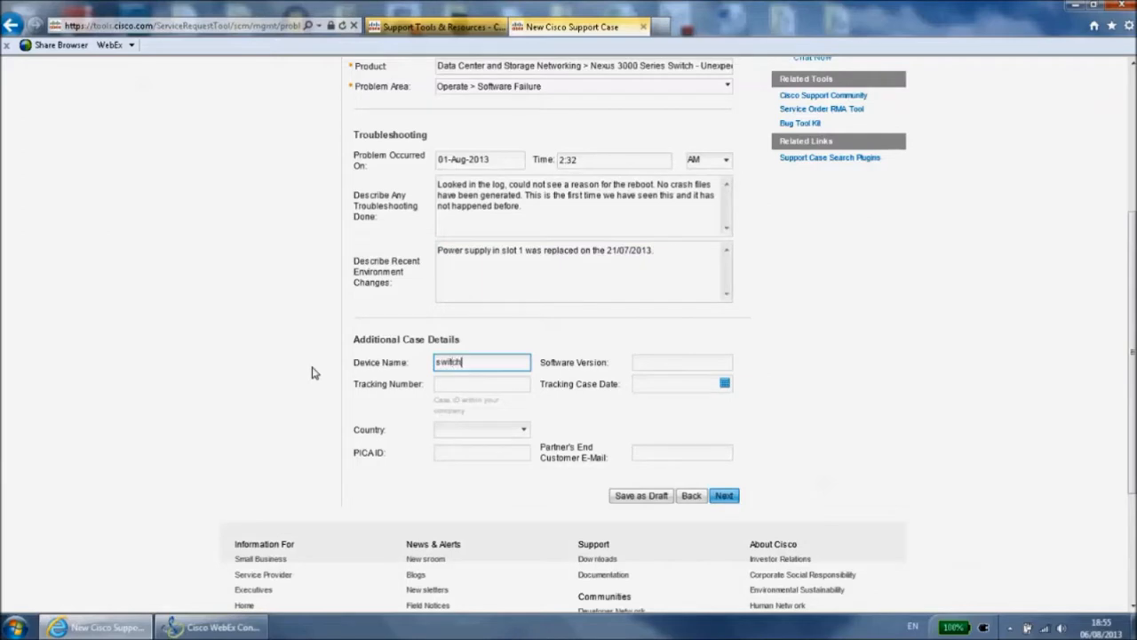
{"action": "left_click", "coordinate": [643, 359]}
{"action": "type", "text": "6"}
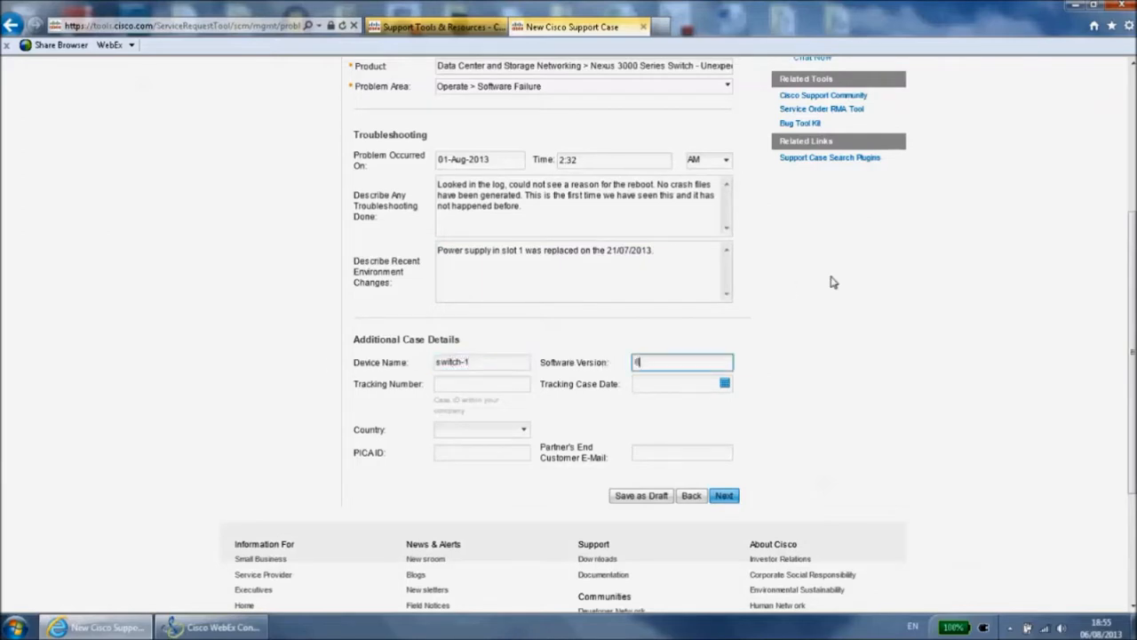
{"action": "type", "text": ".1(3)"}
Fill in a placeholder tracking number and set the tracking case date to 01-Aug-2013
{"action": "left_click_drag", "start_coordinate": [1132, 289], "coordinate": [1132, 392]}
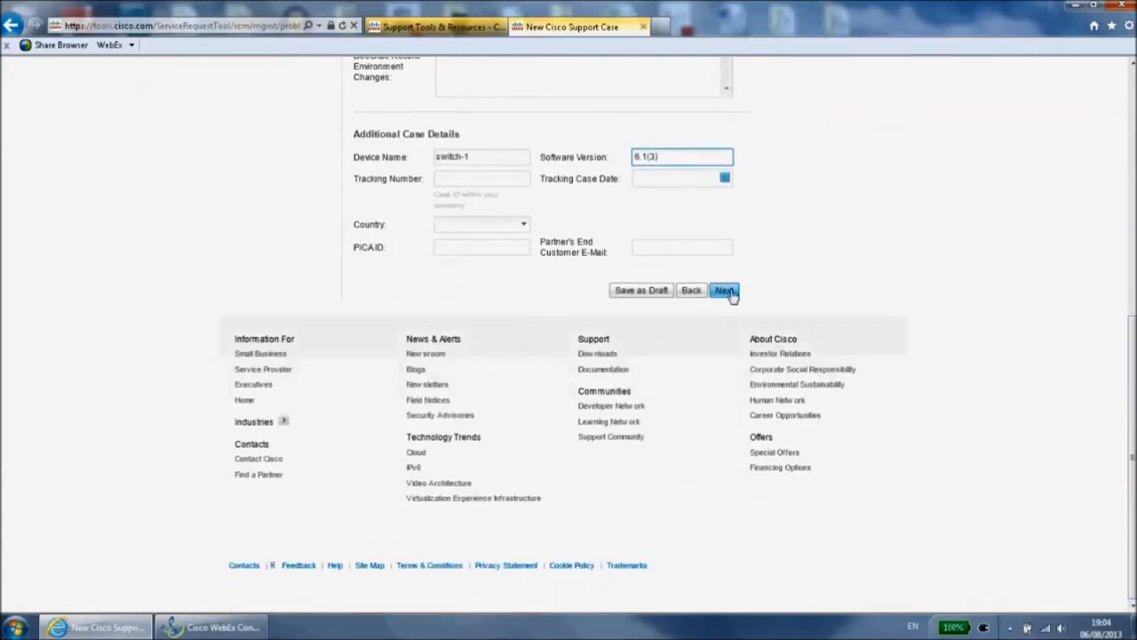
{"action": "left_click", "coordinate": [501, 178]}
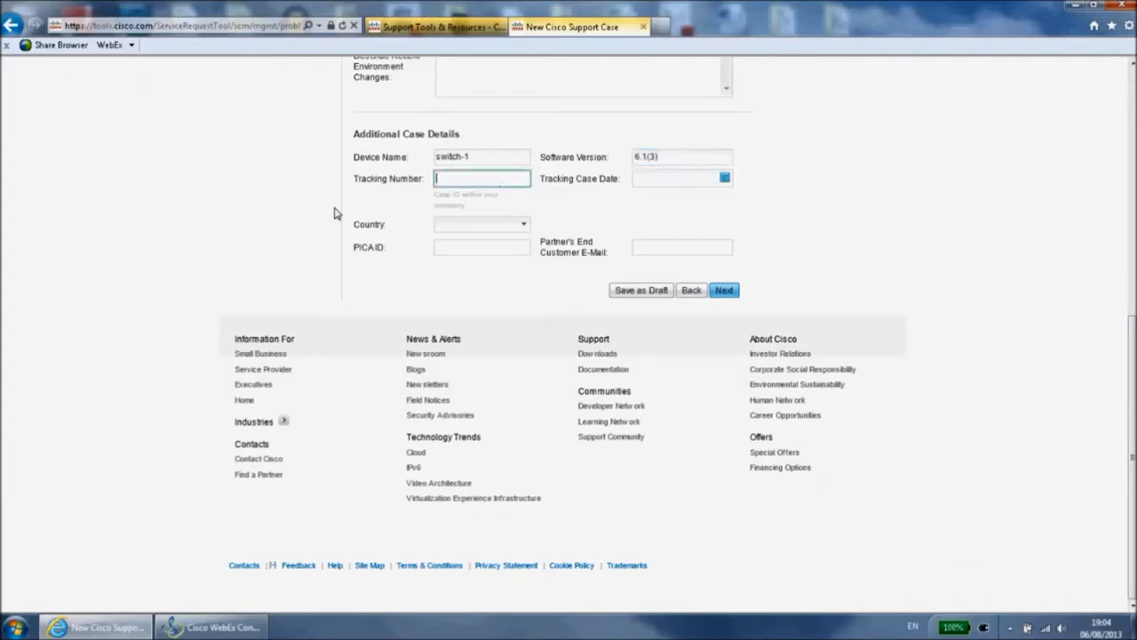
{"action": "type", "text": "xxxxxxxx"}
{"action": "left_click", "coordinate": [725, 179]}
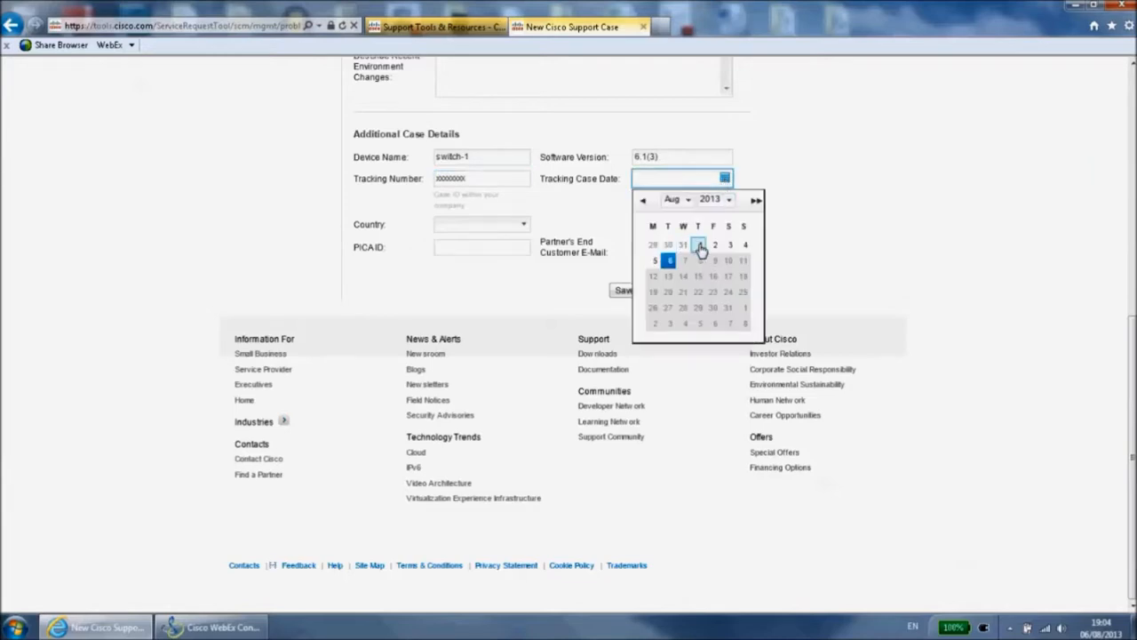
{"action": "left_click", "coordinate": [697, 248]}
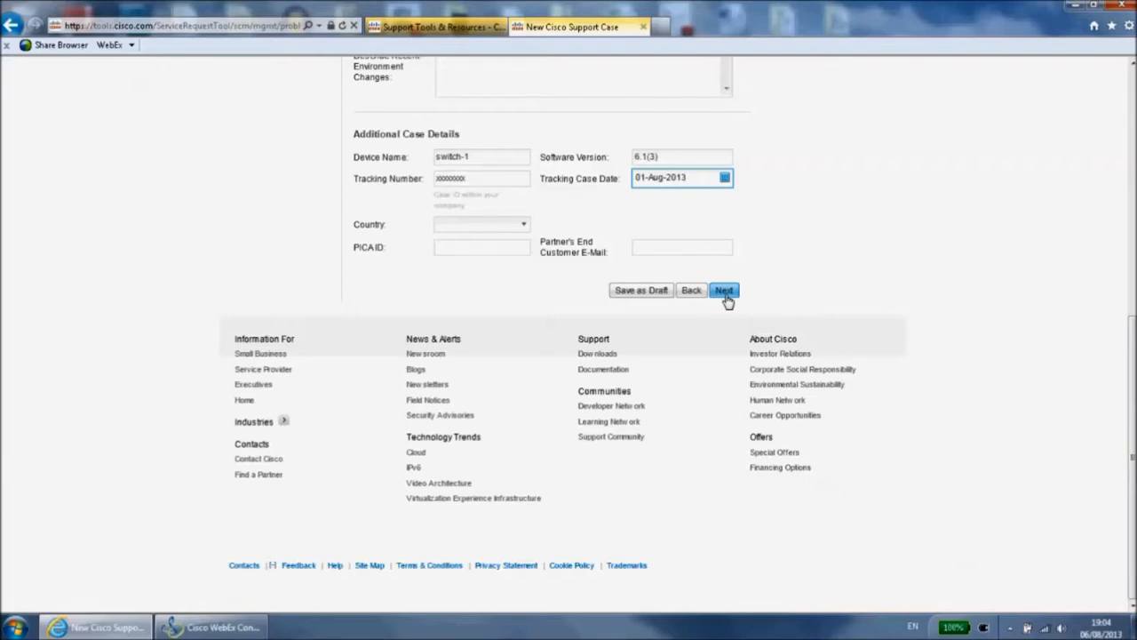
Proceed to the case summary, review the entered details and submit the new support case
{"action": "left_click", "coordinate": [724, 291]}
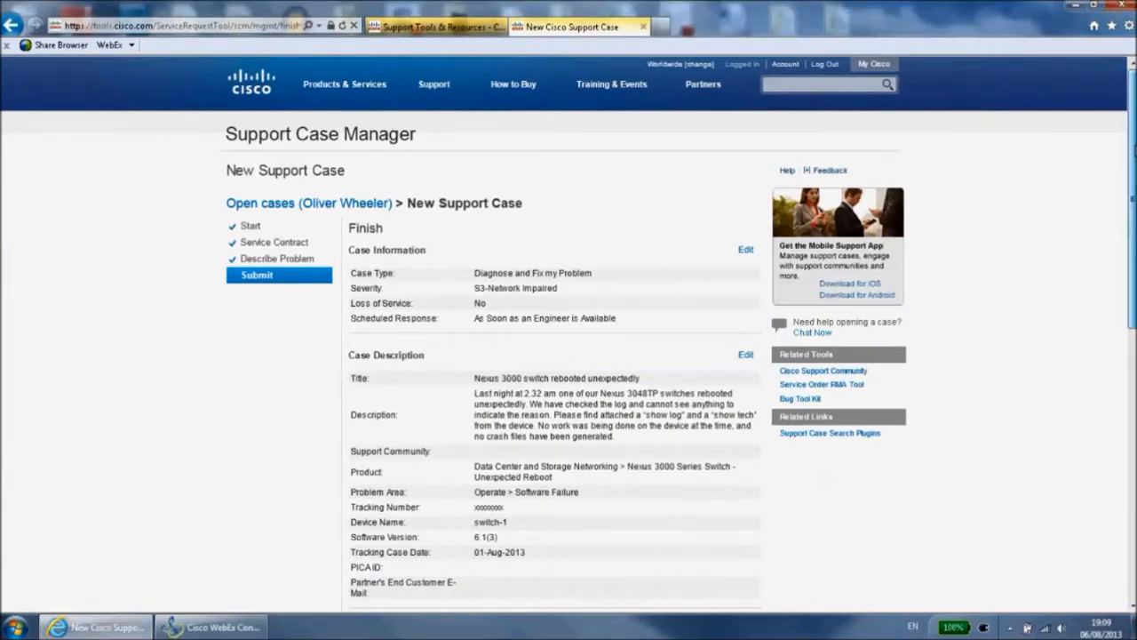
{"action": "scroll", "coordinate": [568, 355], "scroll_direction": "down", "scroll_amount": 1}
{"action": "left_click_drag", "start_coordinate": [1133, 182], "coordinate": [1132, 325]}
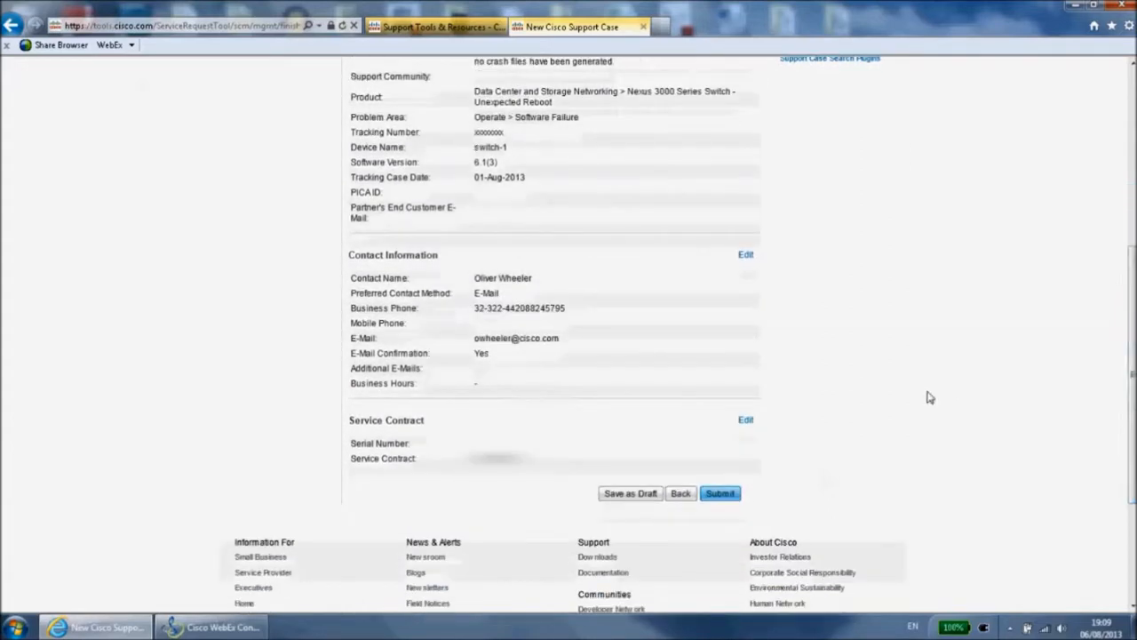
{"action": "left_click", "coordinate": [721, 494]}
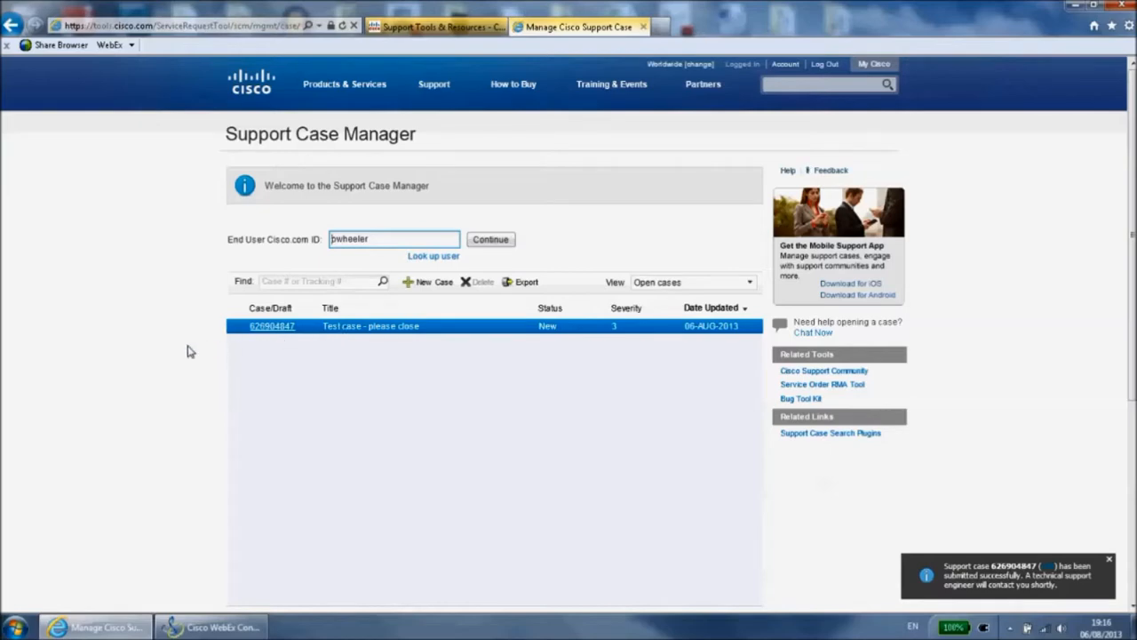
Find the existing Nexus7K MIB/OID support case by pasting its case number into the case search
{"action": "left_click", "coordinate": [266, 282]}
{"action": "left_click", "coordinate": [267, 282]}
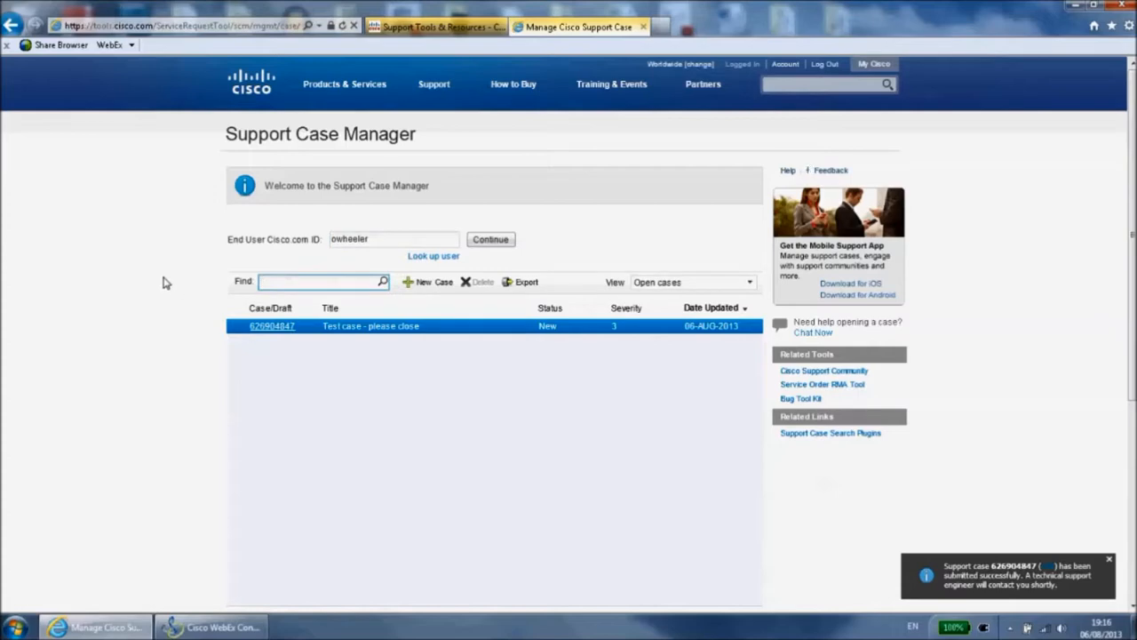
{"action": "left_click", "coordinate": [382, 281]}
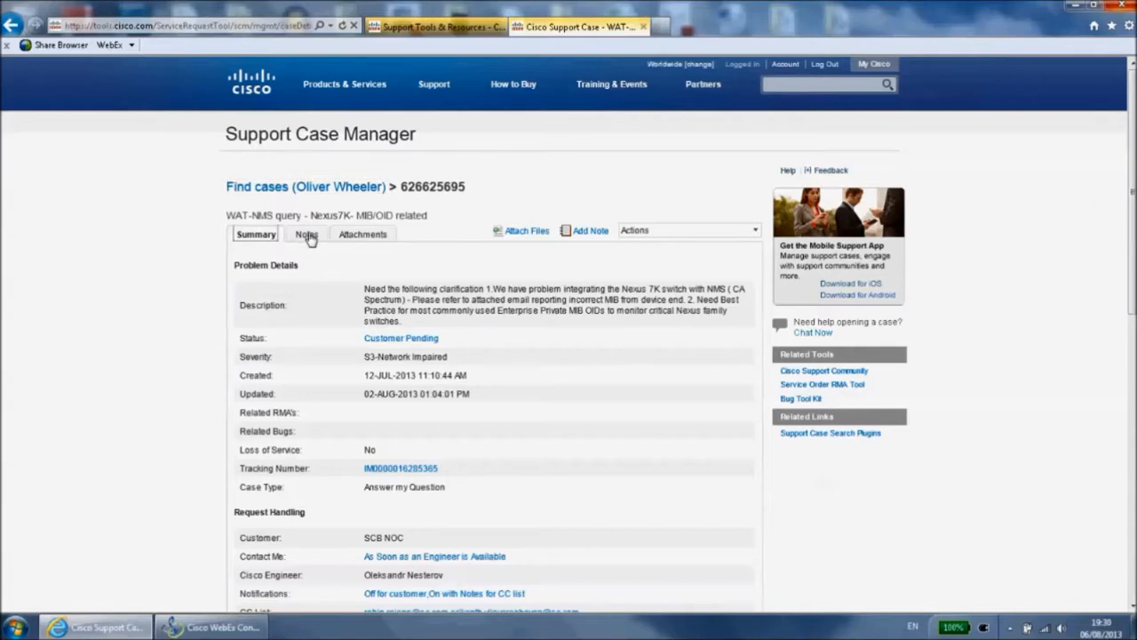
Go to the case's notes and expand the note dated 26-JUL-2013 01:11 to read its full message
{"action": "left_click", "coordinate": [306, 234]}
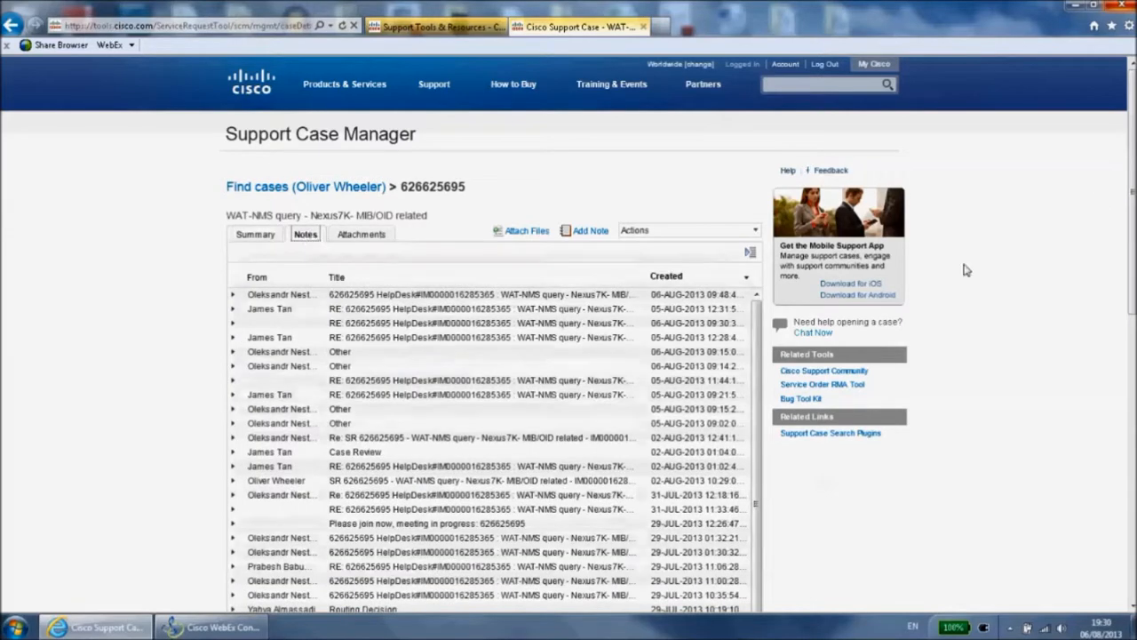
{"action": "left_click_drag", "start_coordinate": [1134, 238], "coordinate": [1134, 313]}
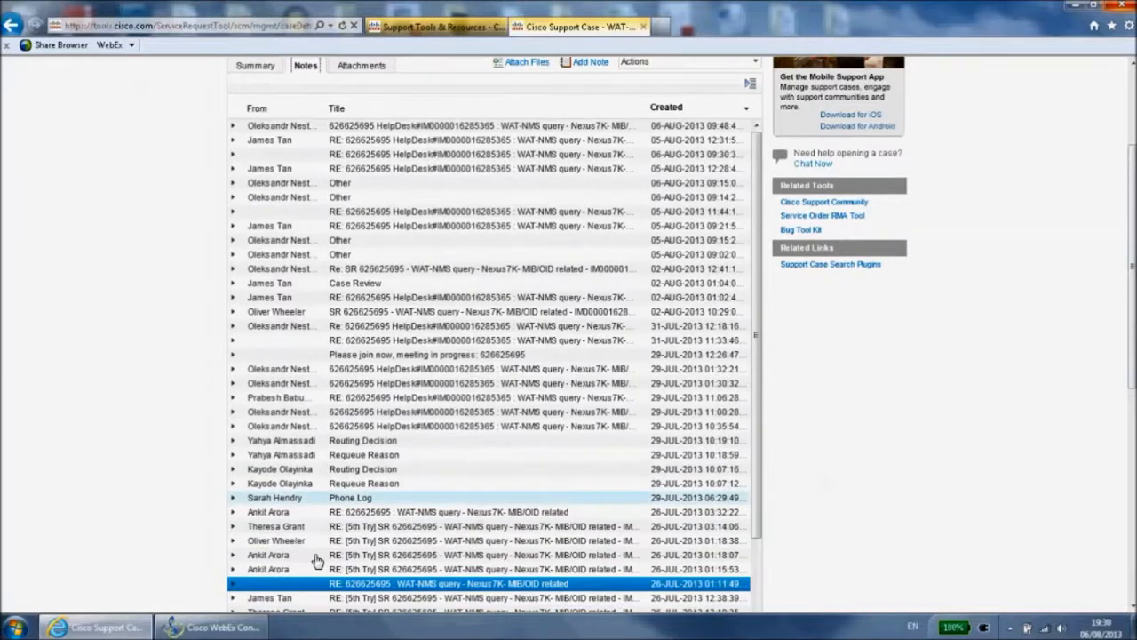
{"action": "left_click", "coordinate": [237, 584]}
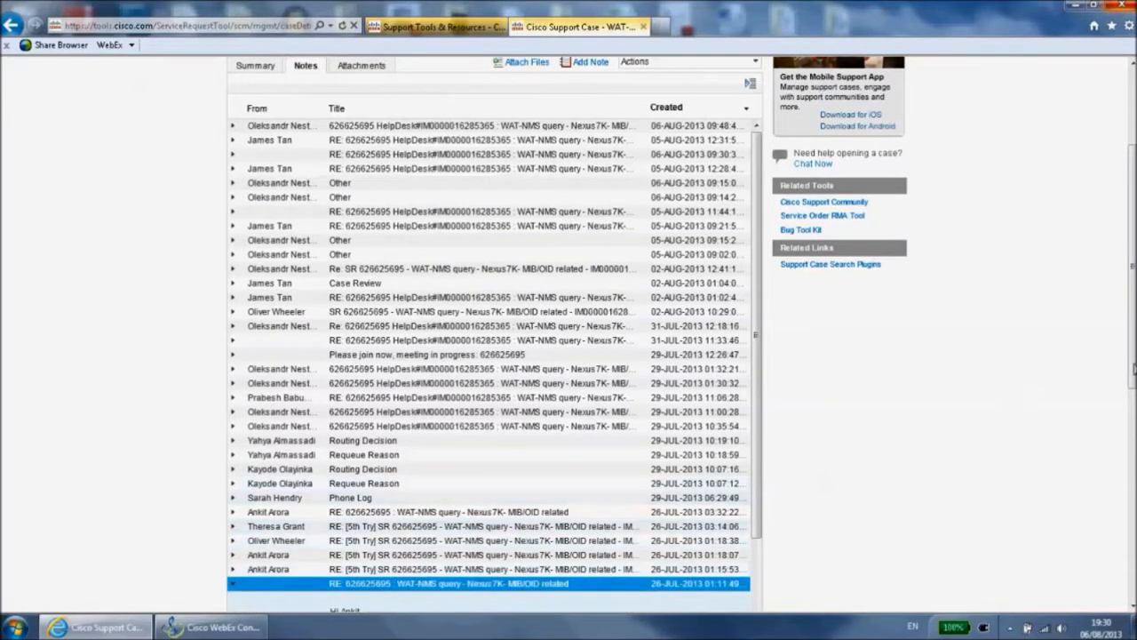
{"action": "scroll", "coordinate": [1131, 368], "scroll_direction": "down", "scroll_amount": 3}
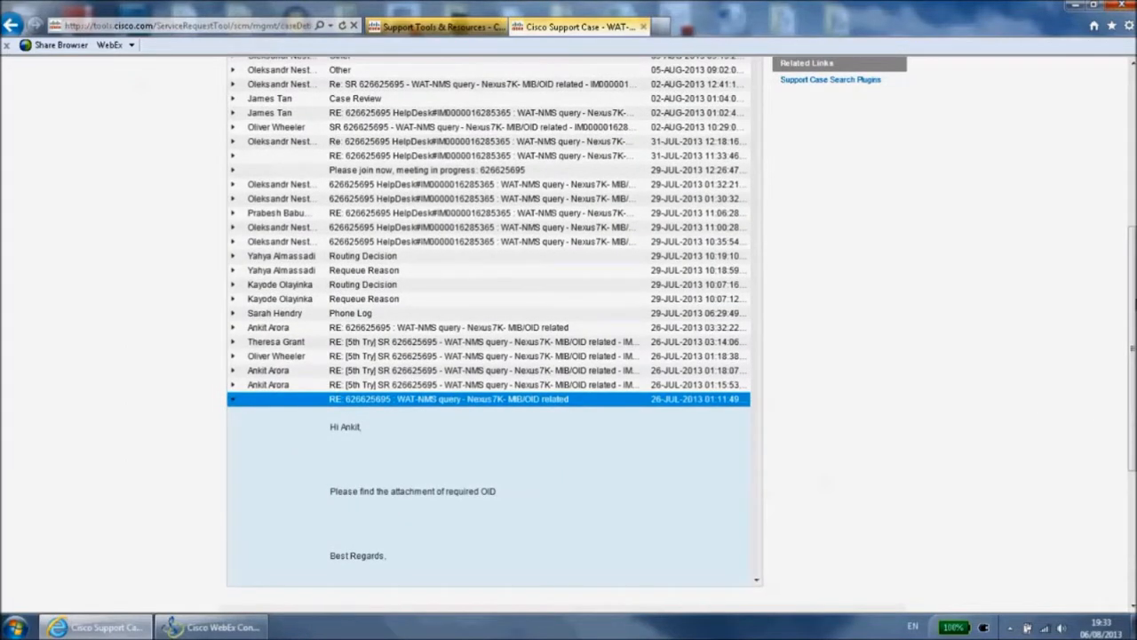
Display the list of files attached to the support case
{"action": "left_click_drag", "start_coordinate": [1131, 252], "coordinate": [1132, 95]}
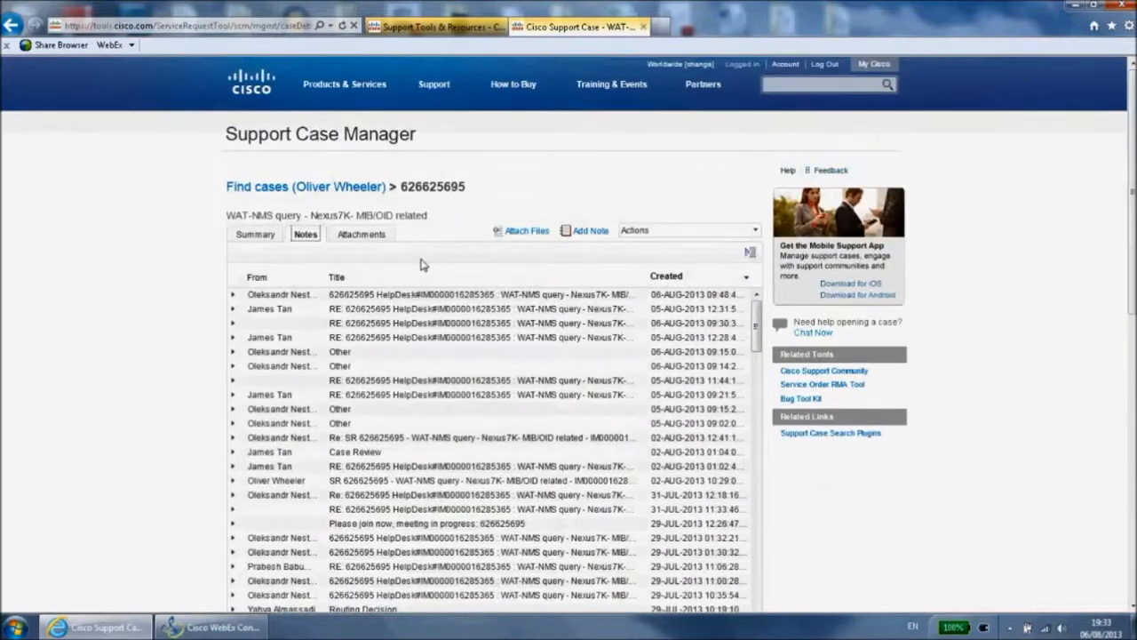
{"action": "left_click", "coordinate": [361, 234]}
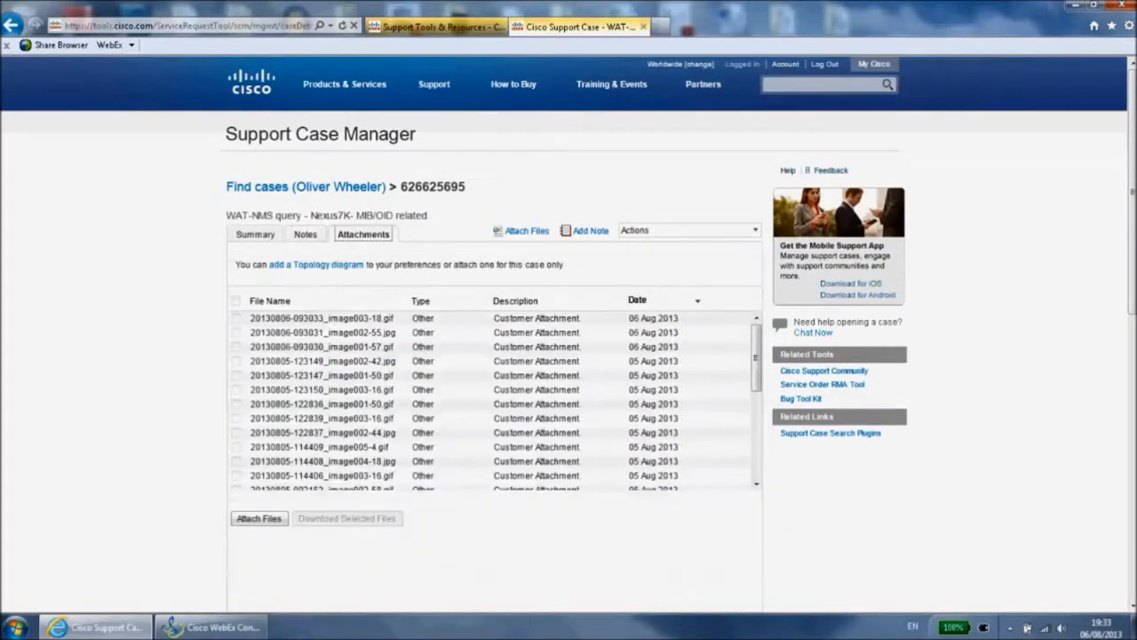